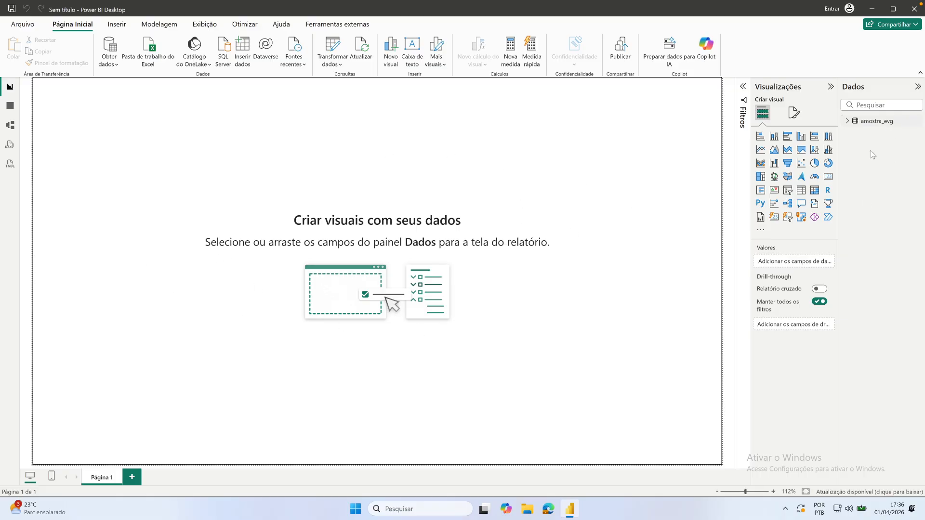
- View the amostra_evg table data, and open the query in the Power Query Editor with the dt_matricula column selected
left_click(10, 106)
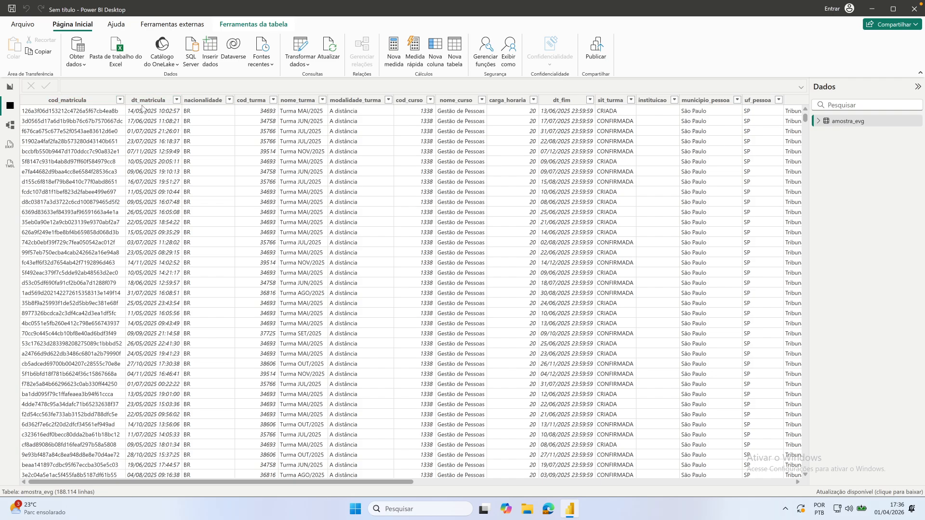
left_click(10, 88)
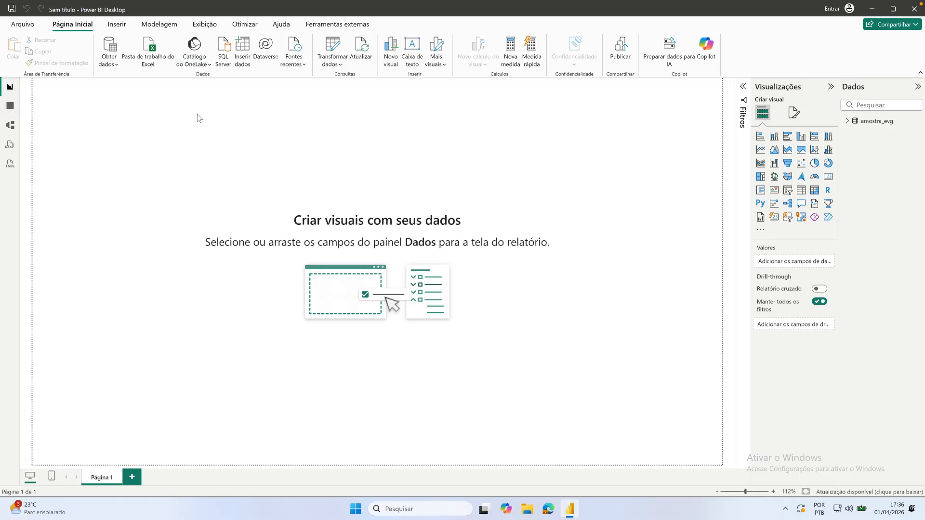
left_click(334, 48)
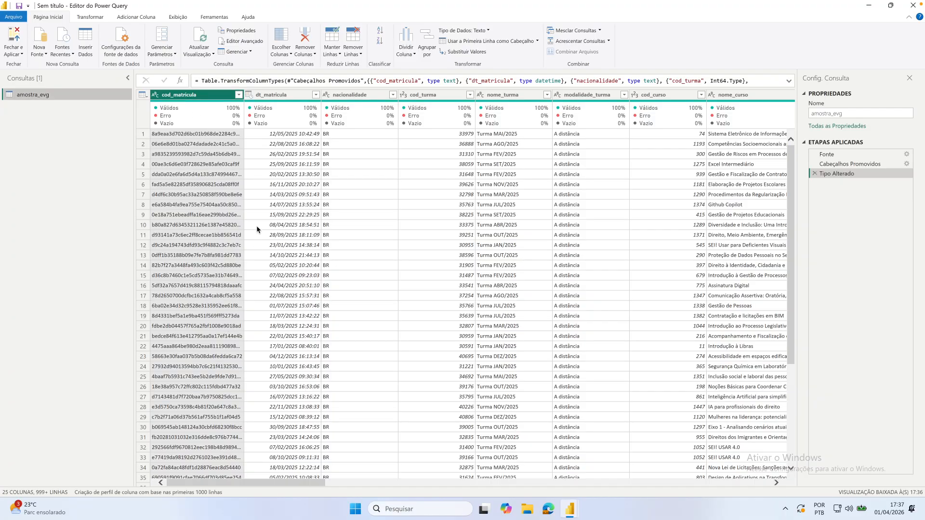
left_click(267, 94)
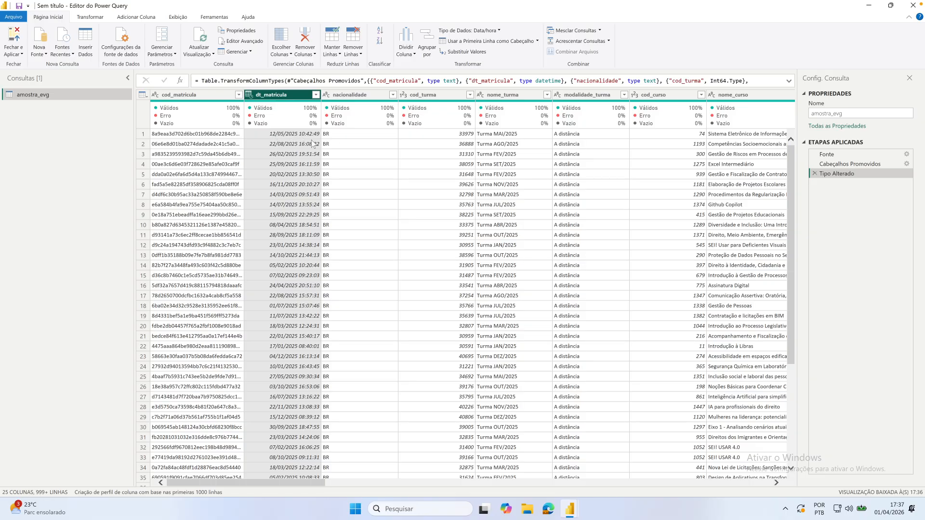
mouse_move(314, 126)
left_click(413, 55)
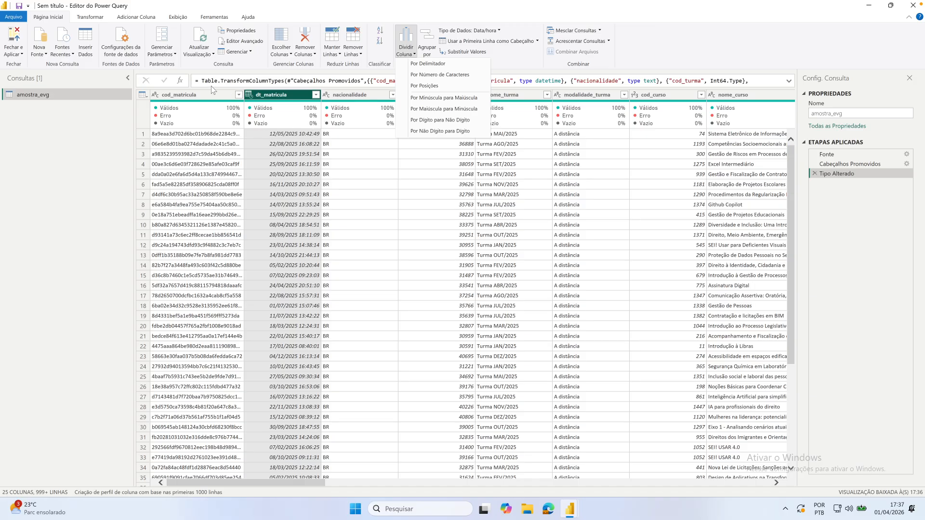
left_click(75, 144)
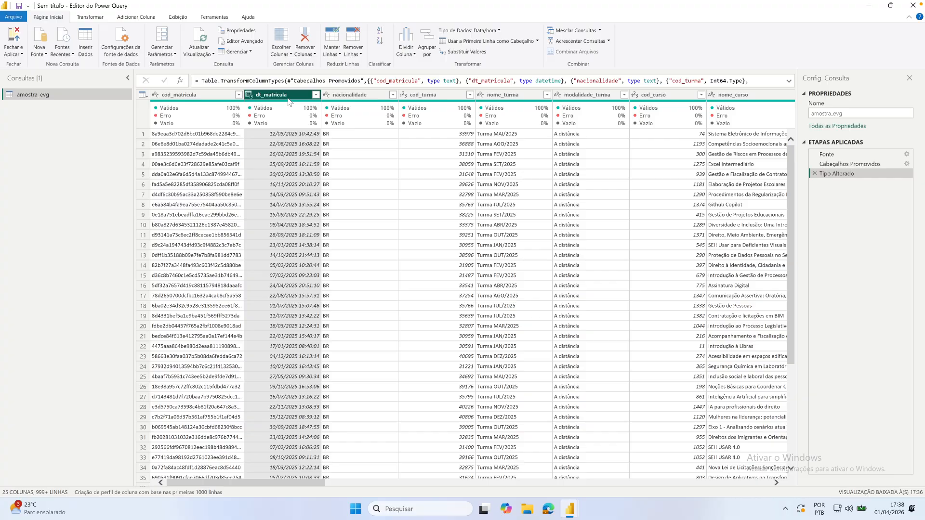
- Extract only the text before the space delimiter in the dt_matricula column and set its data type to Data
left_click(90, 18)
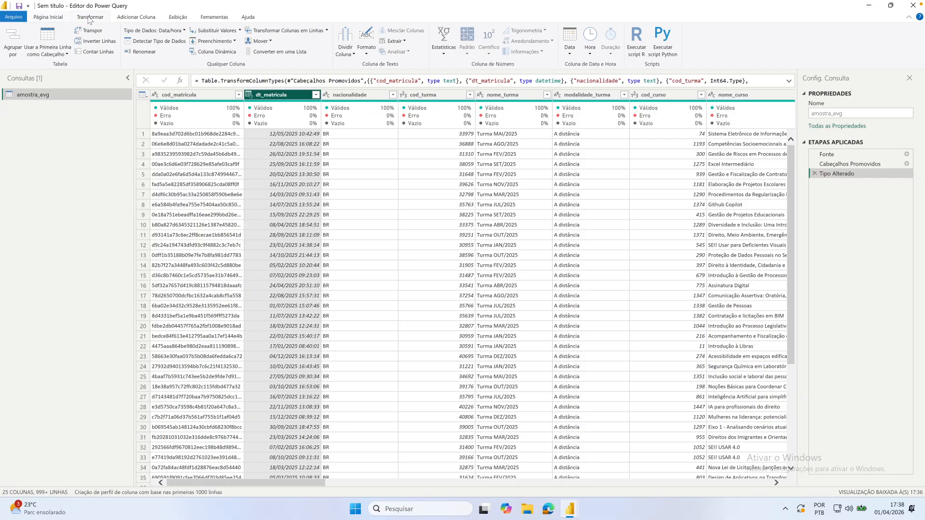
left_click(403, 43)
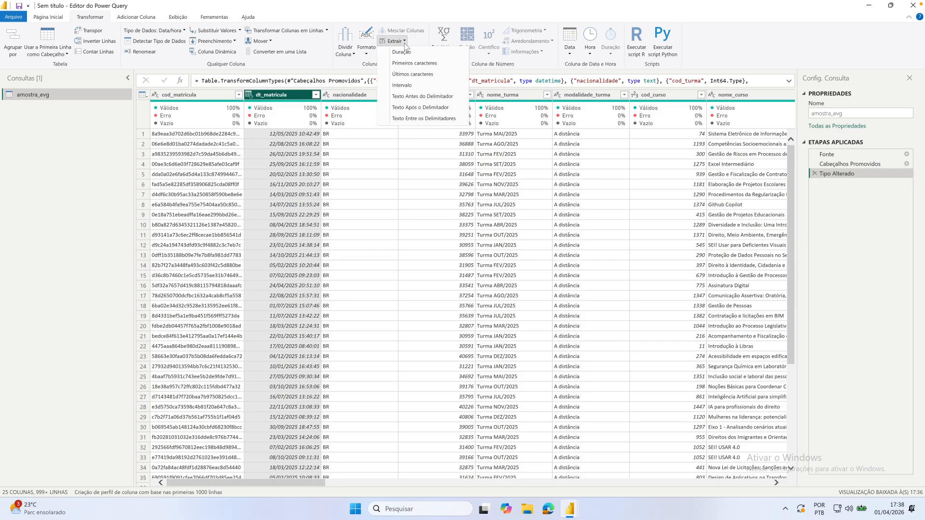
left_click(417, 96)
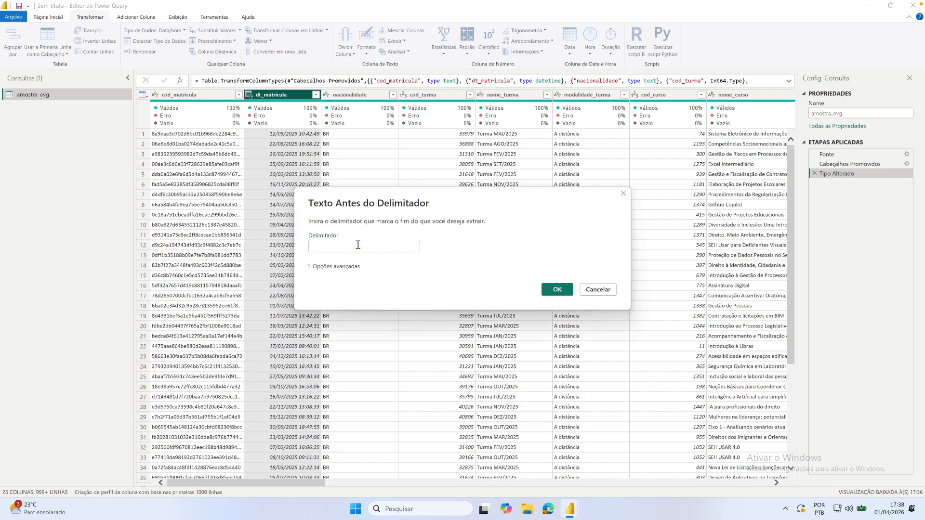
left_click(358, 244)
left_click(552, 292)
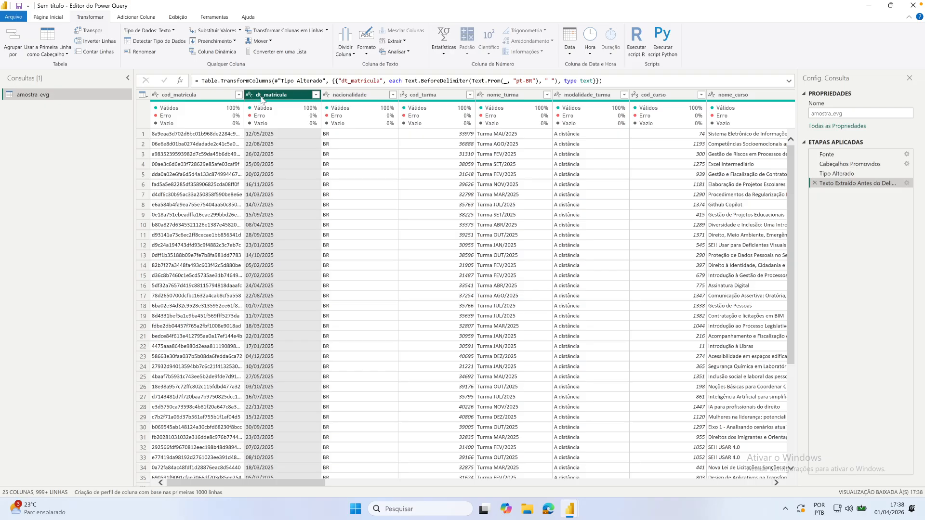
left_click(250, 95)
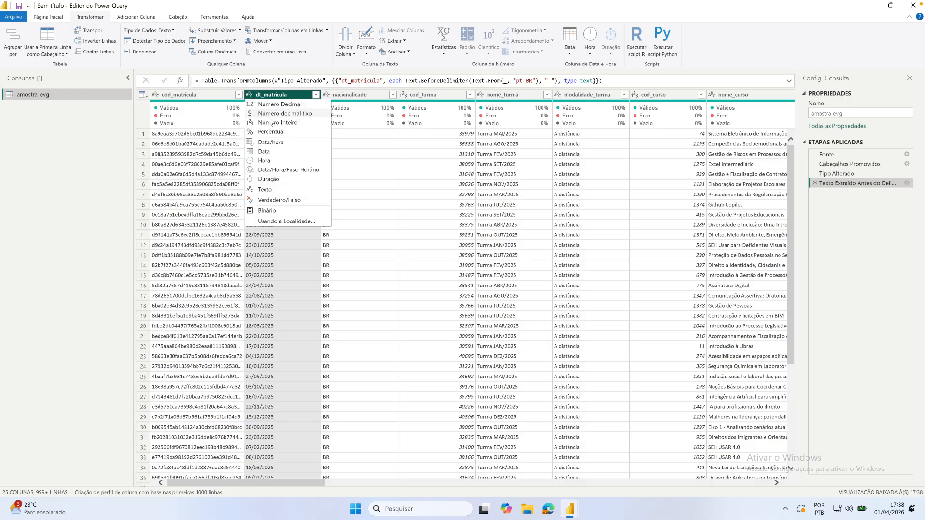
left_click(279, 151)
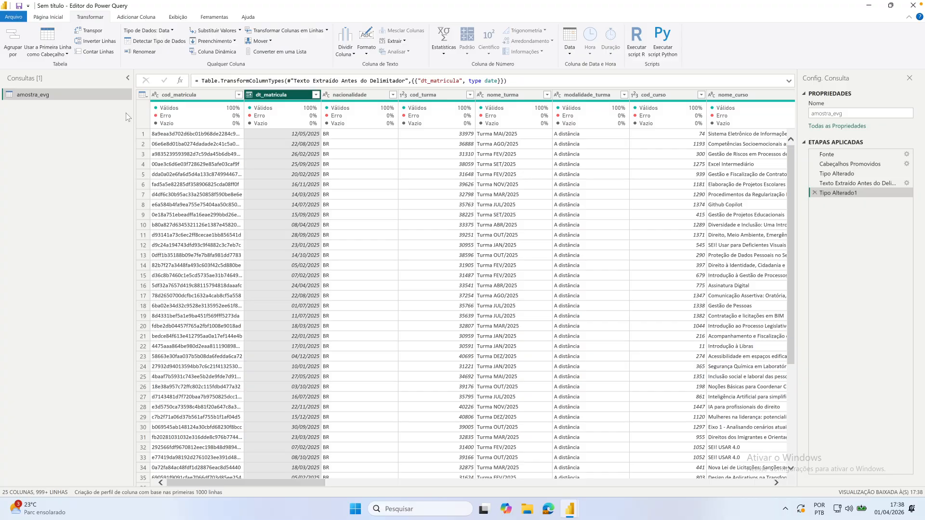
- Create a blank query (Consulta Nula) and insert a next step after its Fonte step
left_click(48, 18)
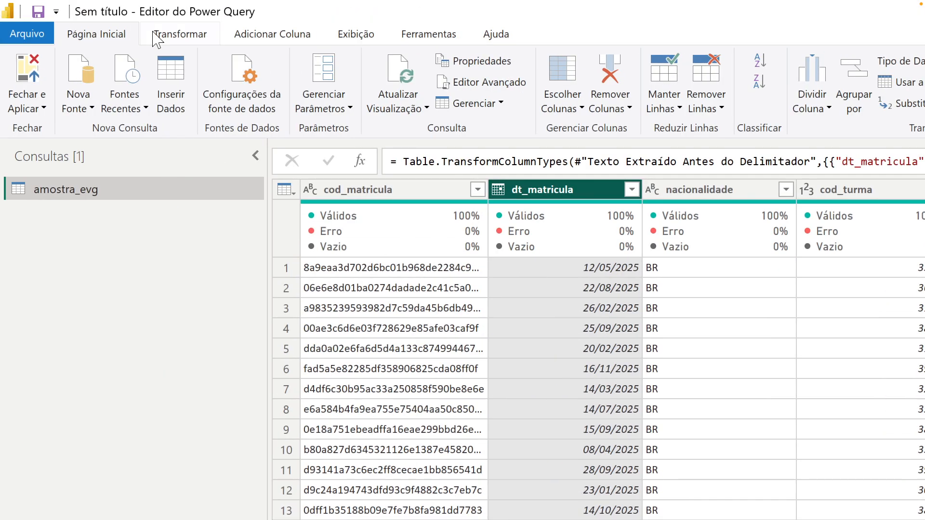
left_click(90, 110)
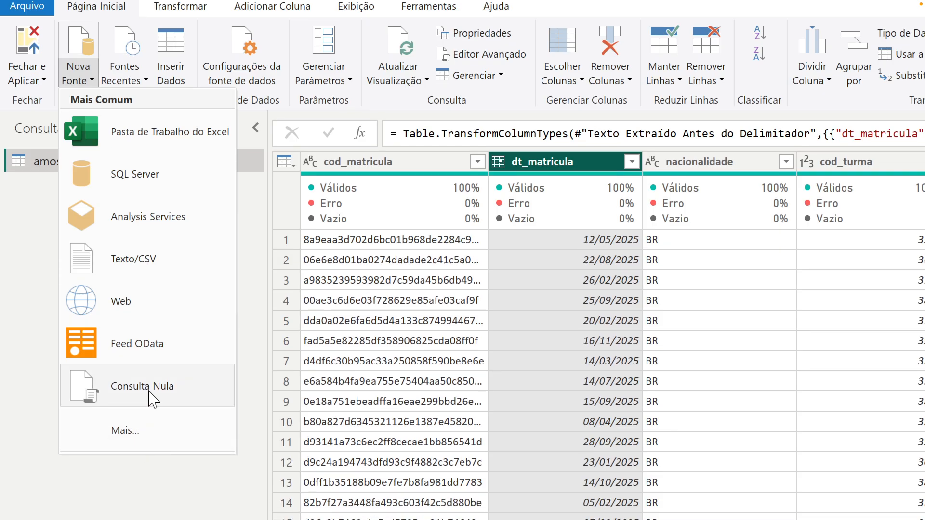
left_click(148, 391)
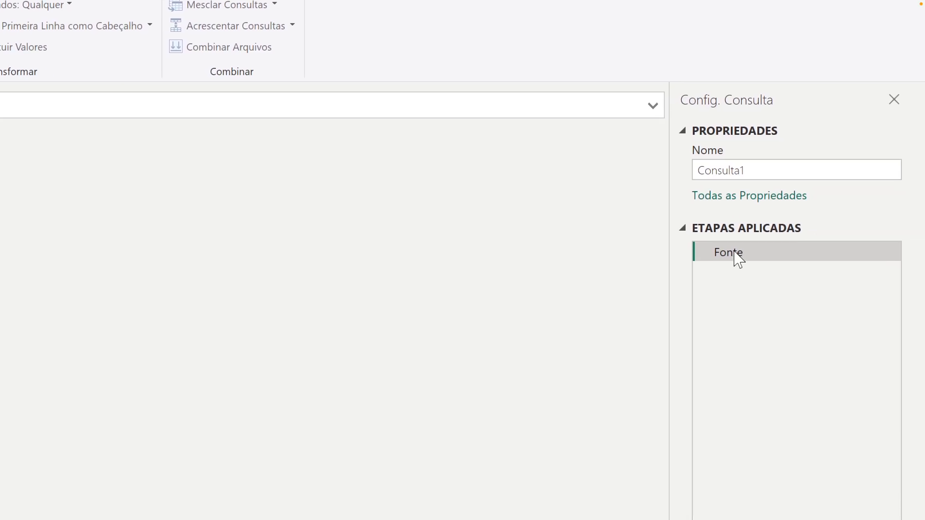
right_click(734, 252)
left_click(811, 340)
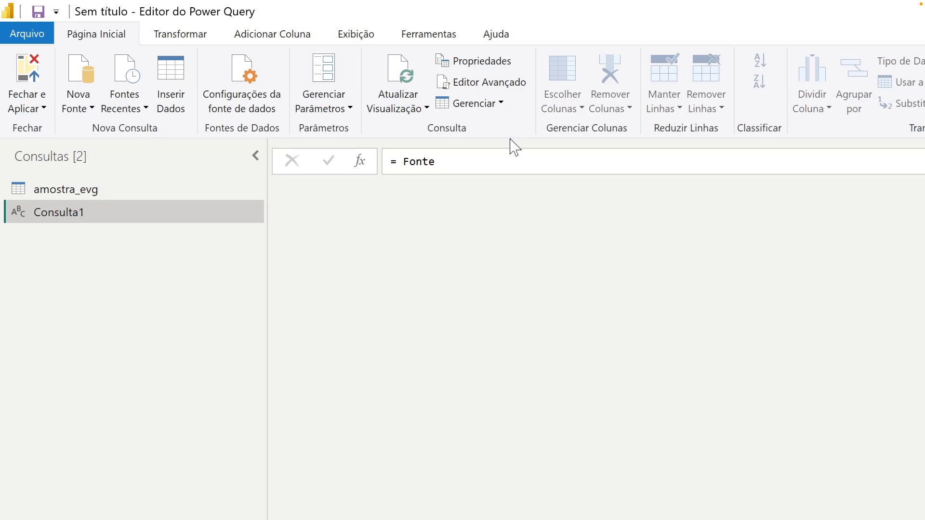
- Set the new step's formula to = List.Min(amostra_evg[dt_matricula]) to get the earliest enrollment date
left_click(403, 163)
left_click_drag(405, 163, 442, 164)
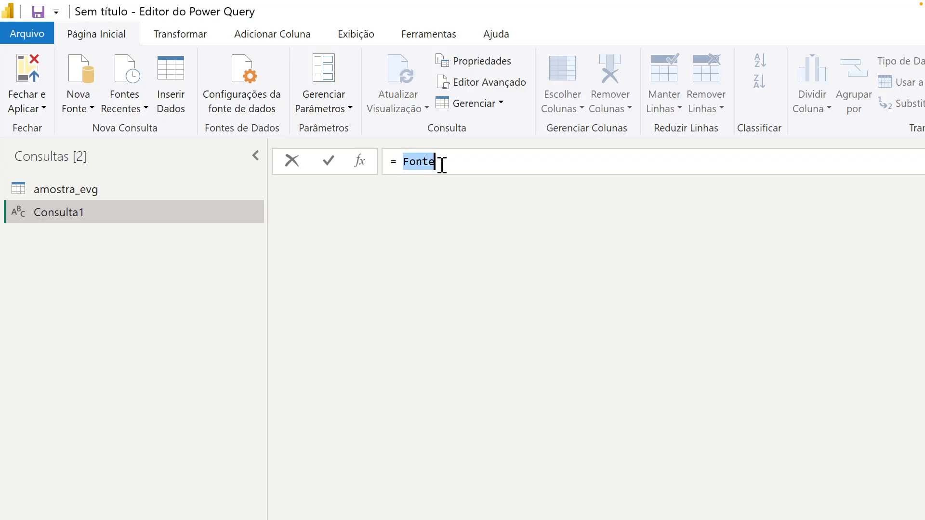
type("List")
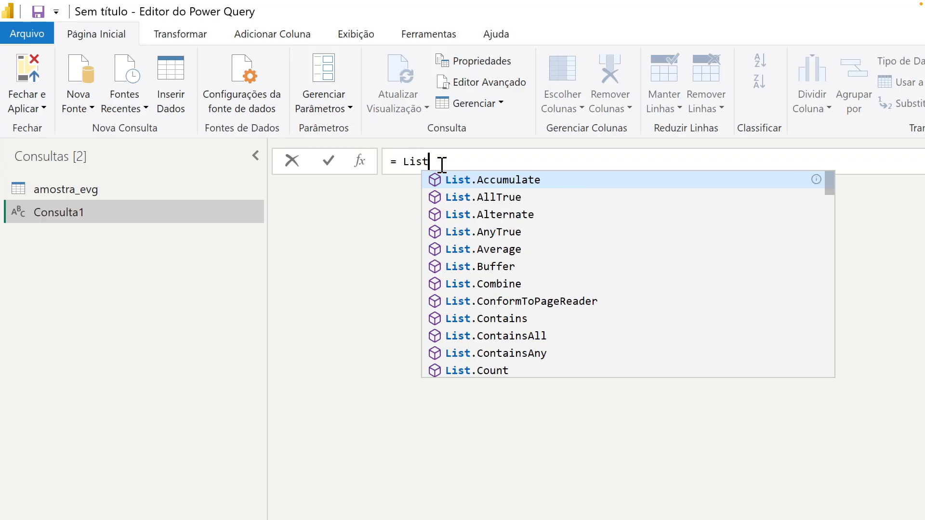
type(".Min")
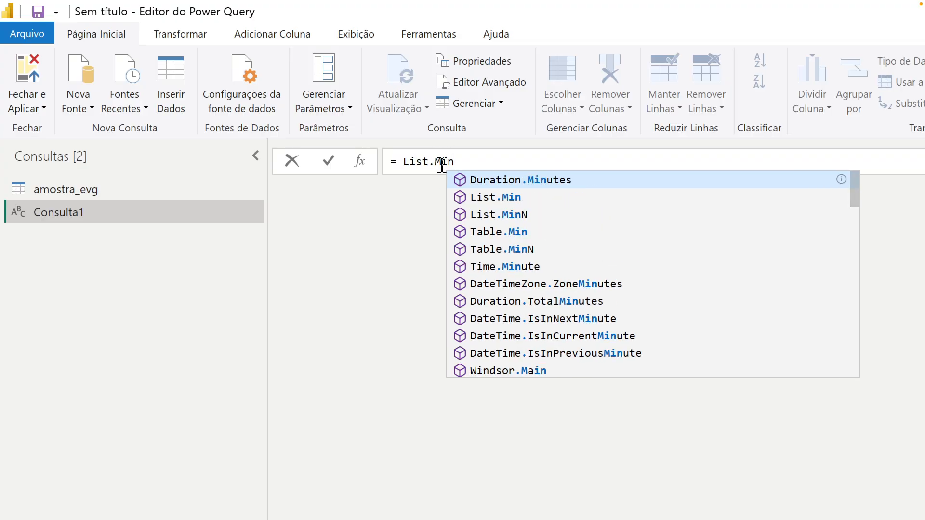
type("(")
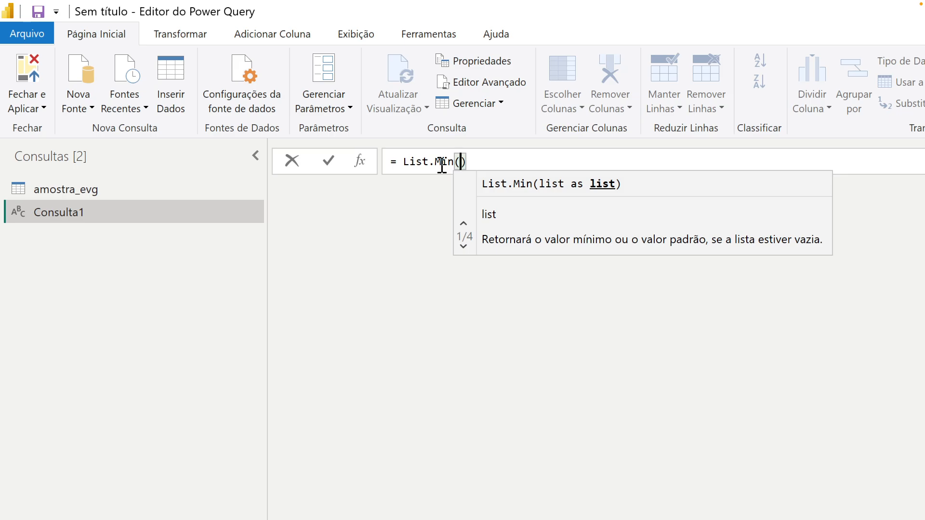
type("amostra")
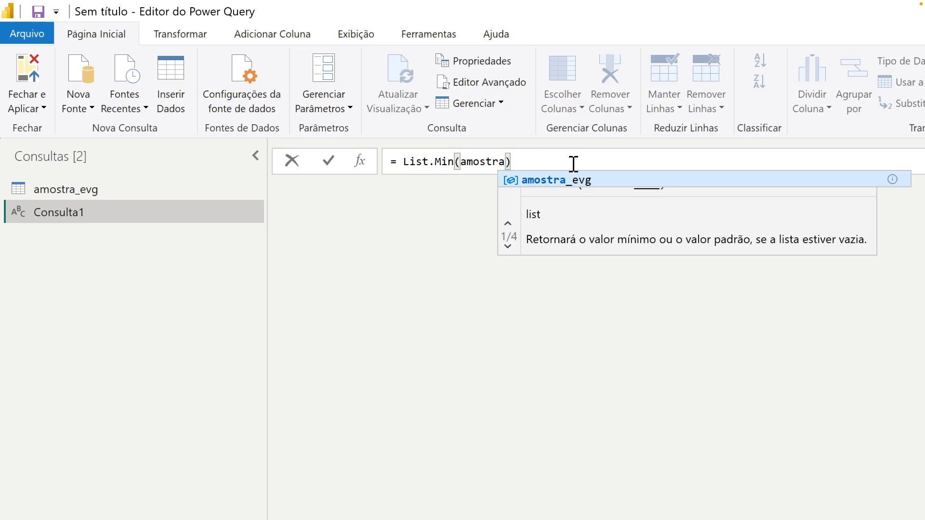
left_click(573, 180)
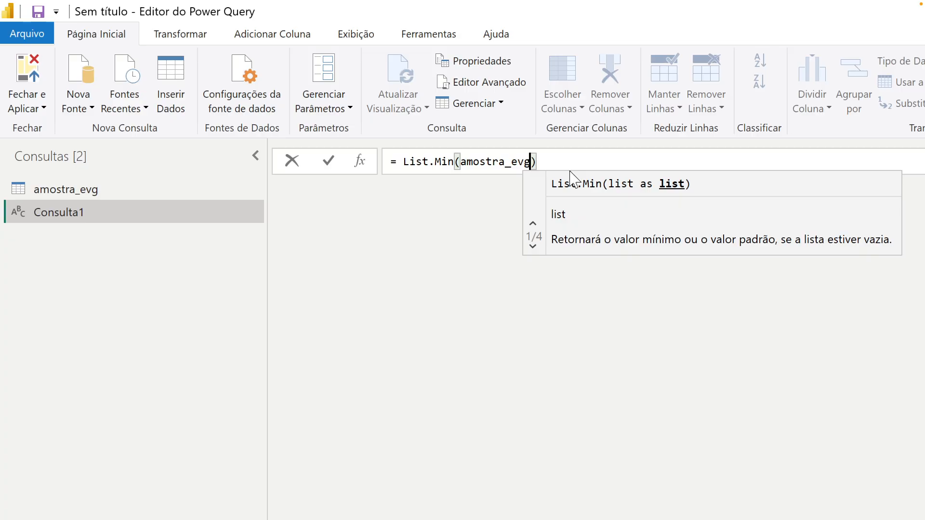
type("[")
type("dt_mat")
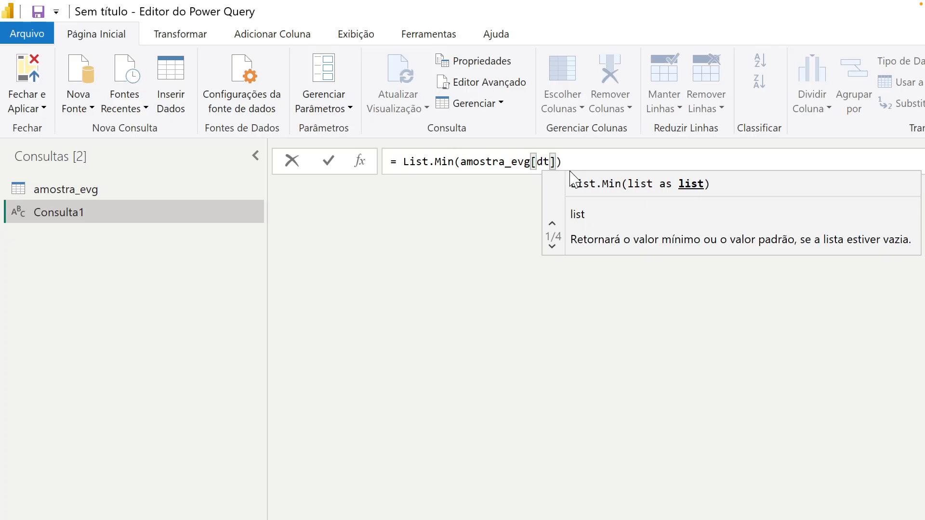
type("ricula")
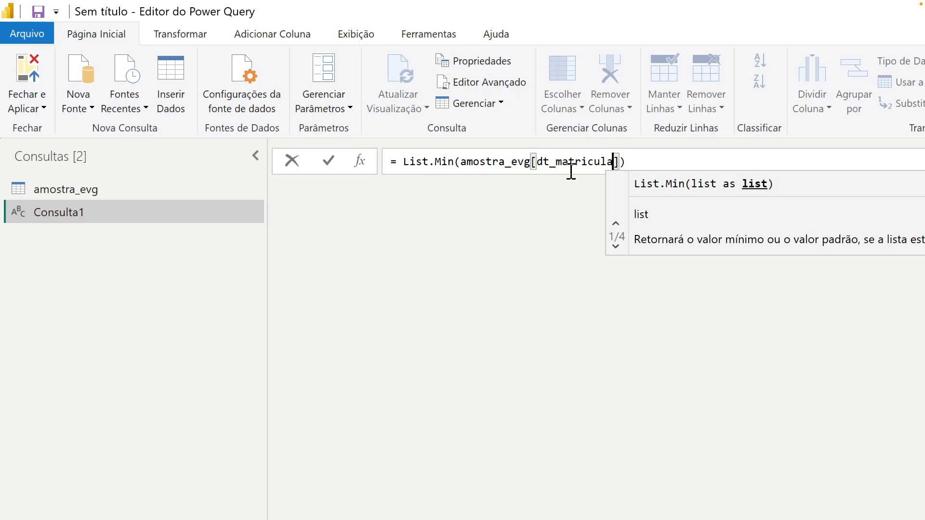
key("Right")
key("Right")
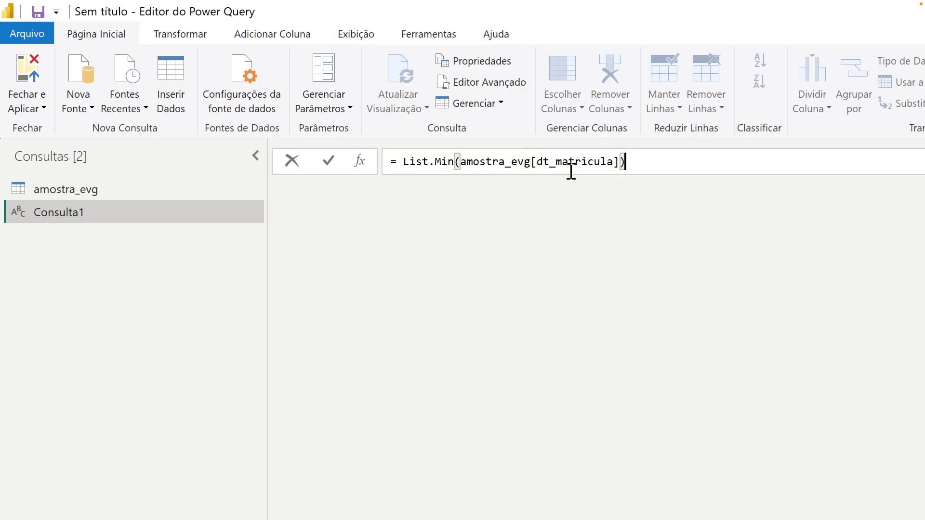
key("Return")
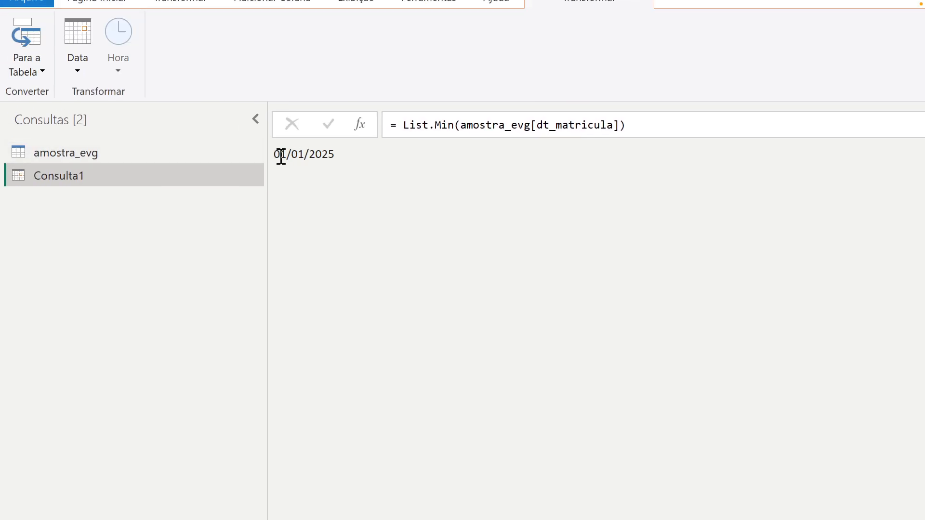
double_click(275, 155)
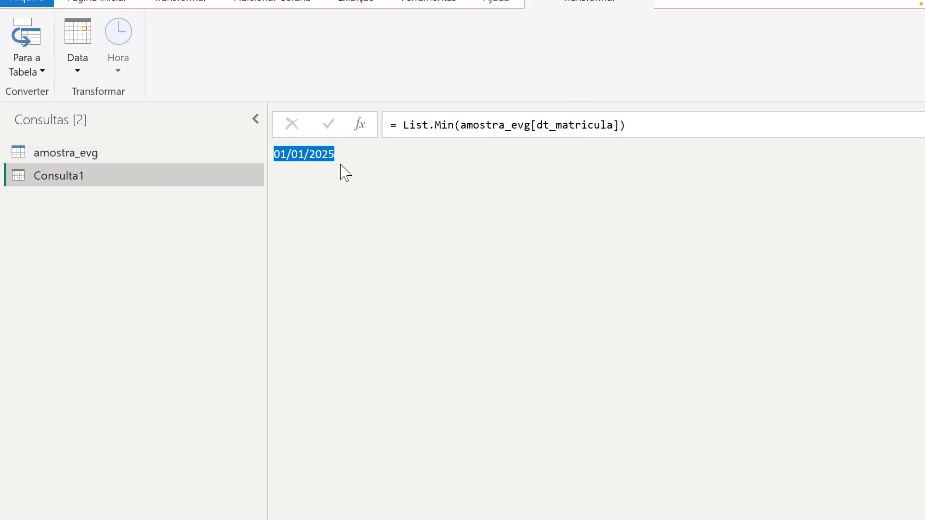
left_click(366, 155)
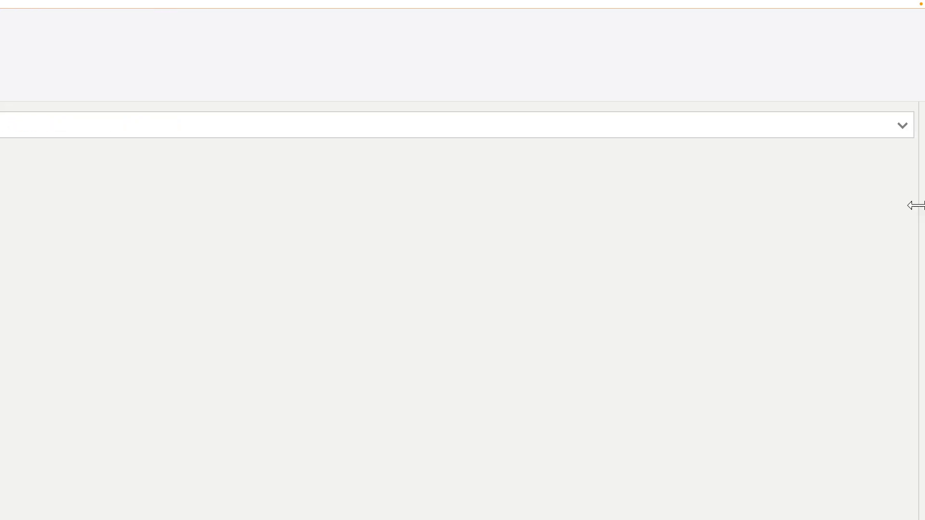
- Rename the List.Min step in the applied steps to DtMin
right_click(746, 300)
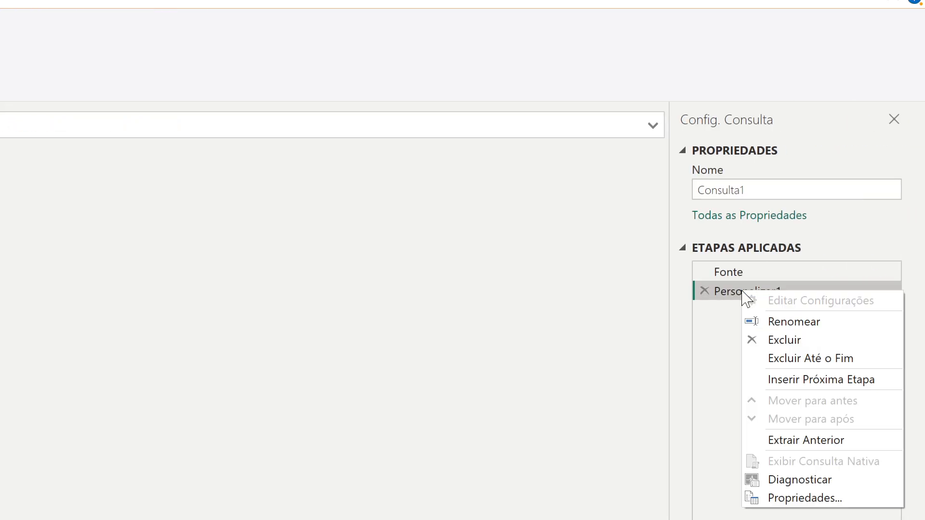
left_click(796, 322)
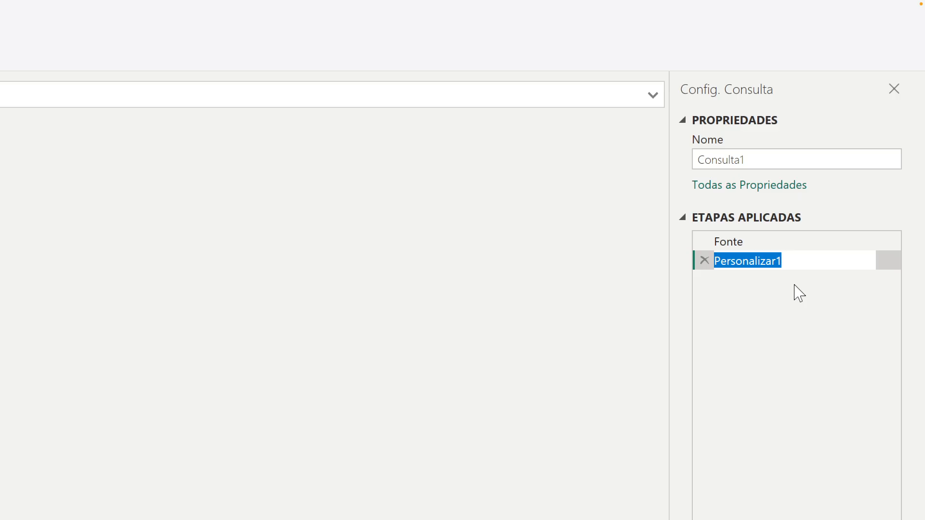
type("DtMin")
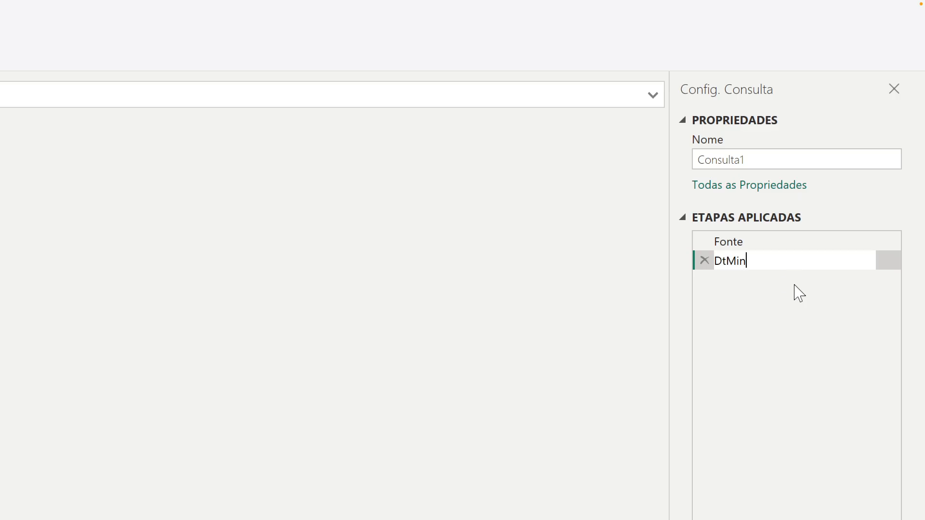
key("Return")
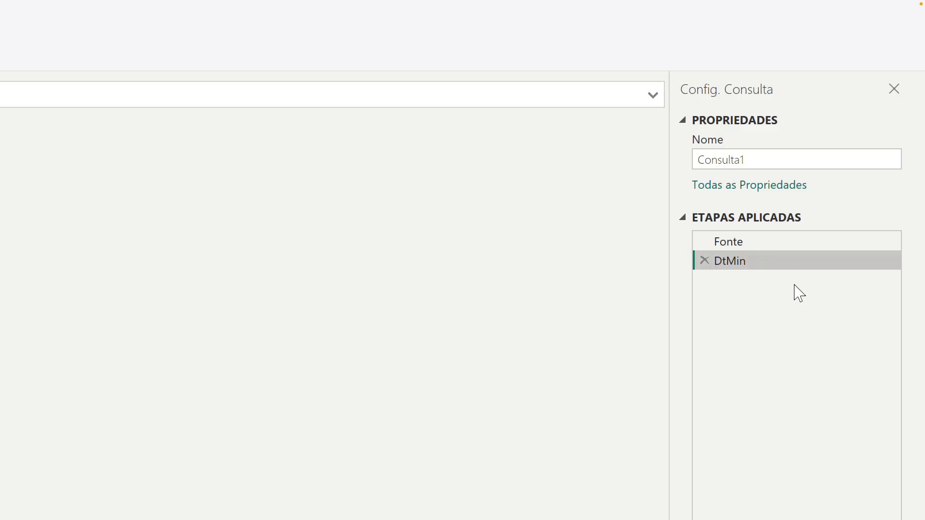
- Insert a next step after DtMin in the applied steps and clear its default DtMin reference
right_click(762, 264)
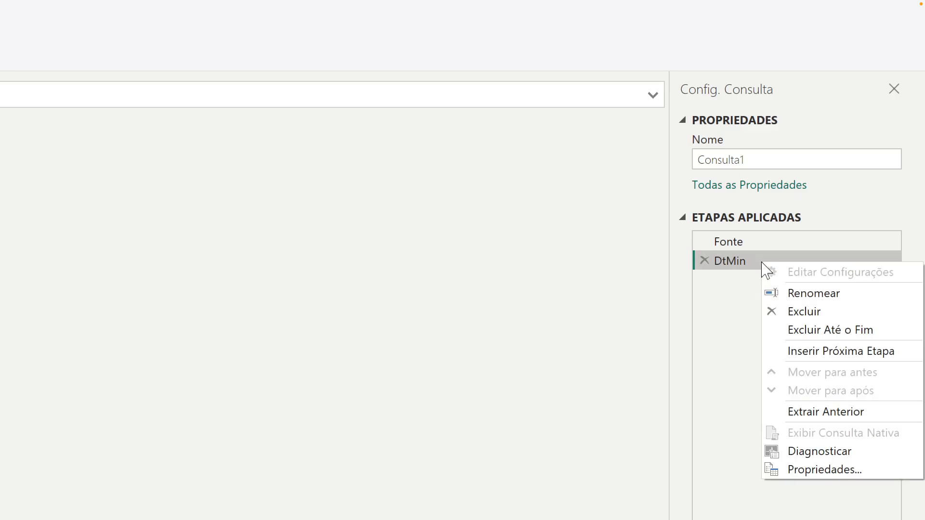
left_click(829, 352)
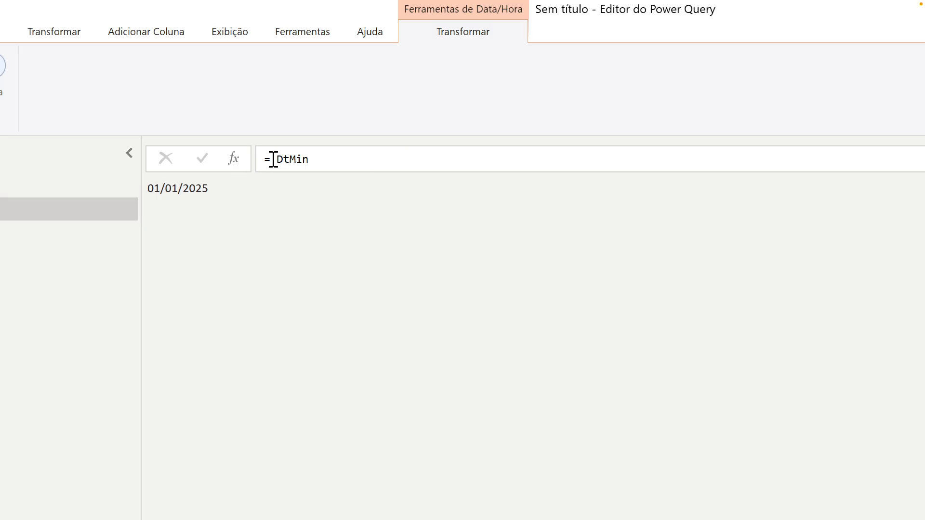
left_click_drag(276, 159, 309, 160)
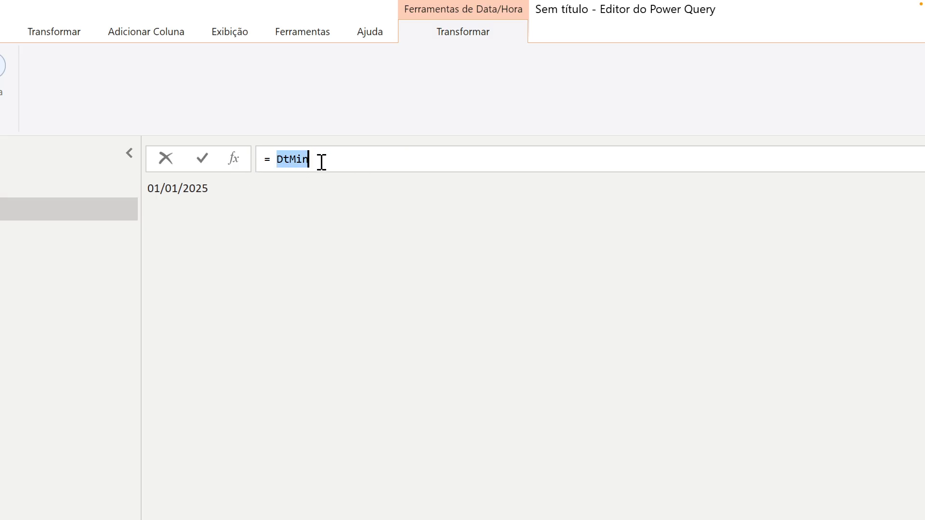
key("BackSpace")
type("Dt")
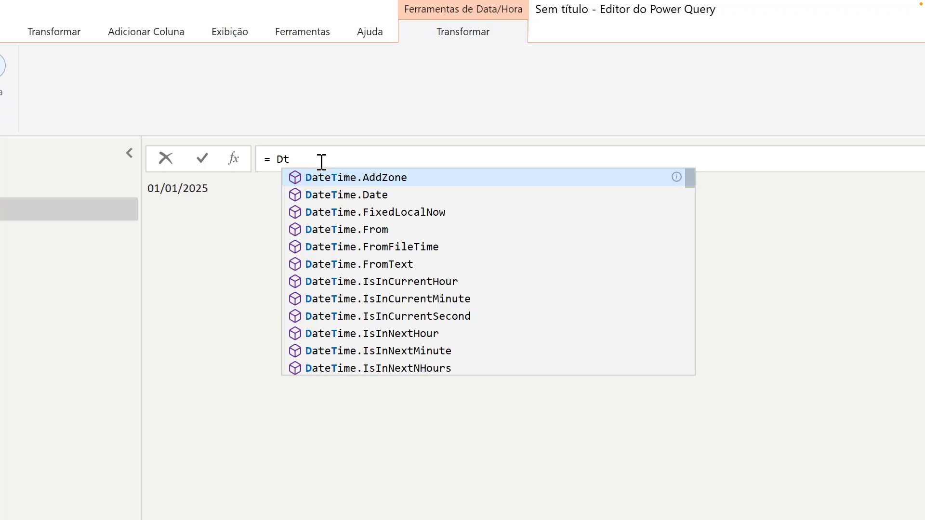
type("Max")
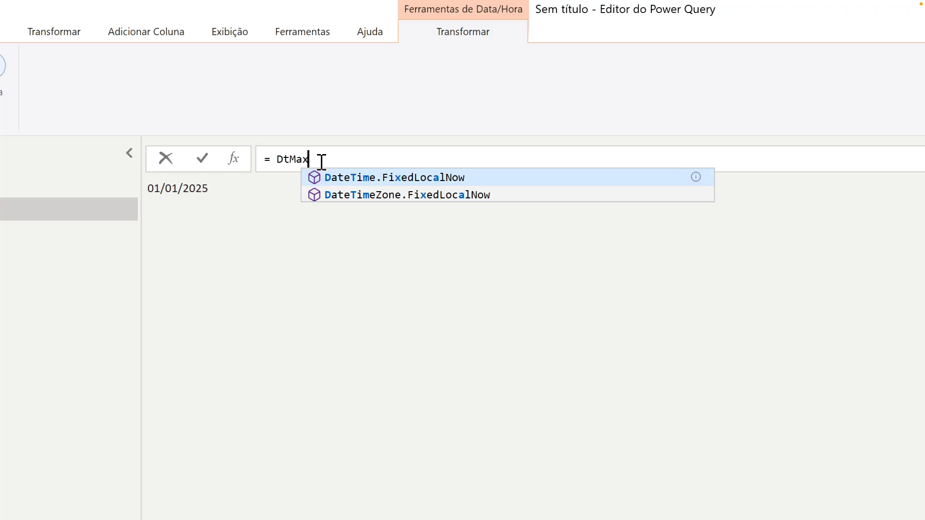
key("BackSpace")
key("BackSpace")
key("BackSpace")
key("BackSpace")
key("BackSpace")
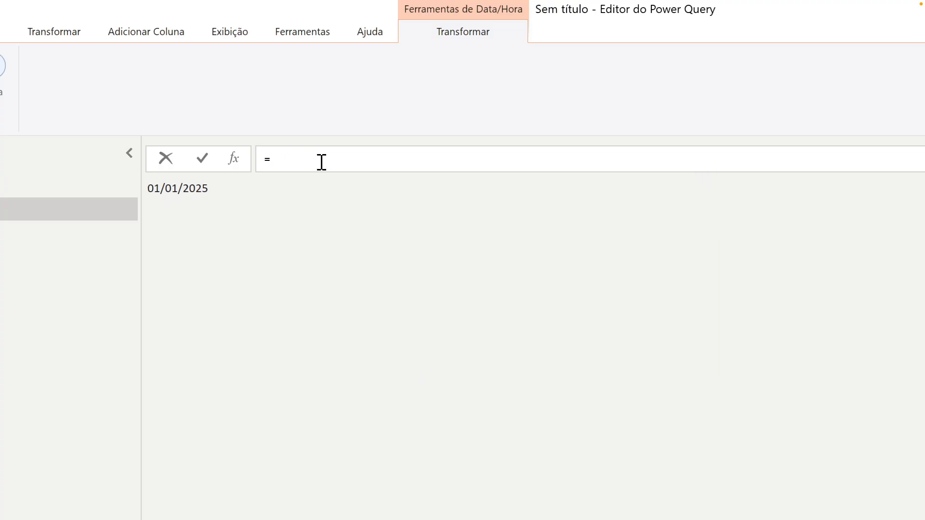
type("list")
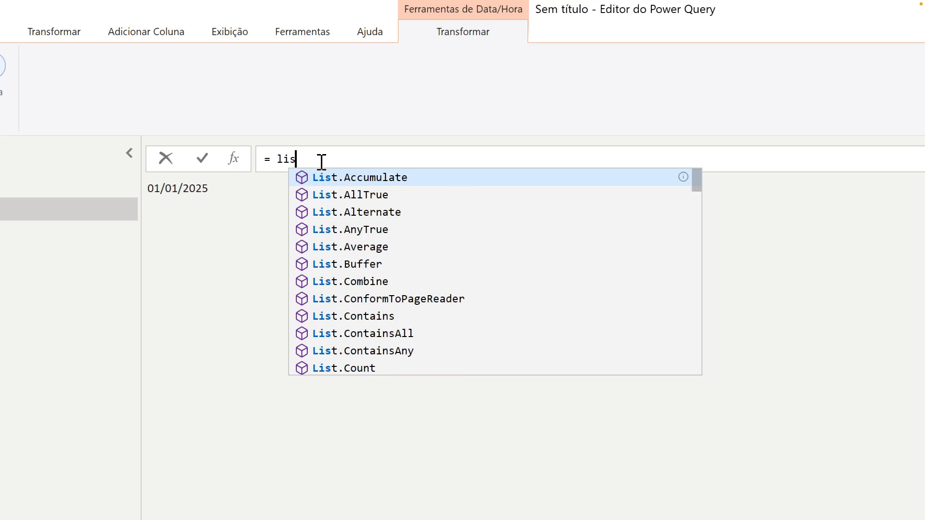
key("BackSpace")
key("BackSpace")
key("BackSpace")
key("BackSpace")
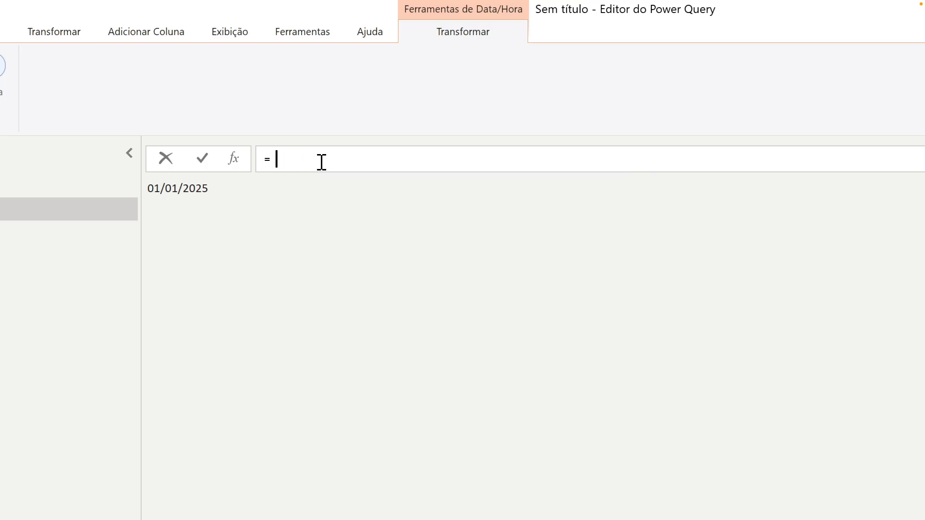
- Set the new step's formula to = List.Max(amostra_evg[dt_matricula]) to get the latest enrollment date
type("List.Max")
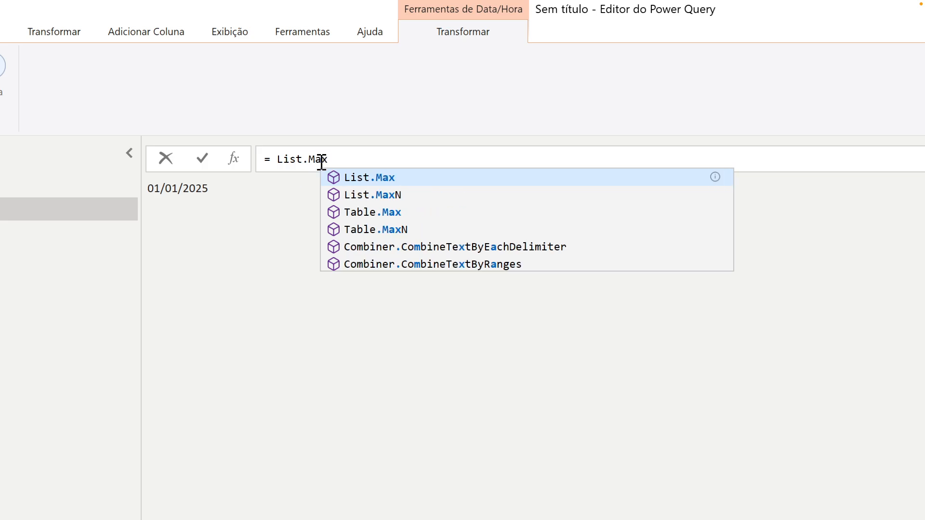
type("(amostra_evg")
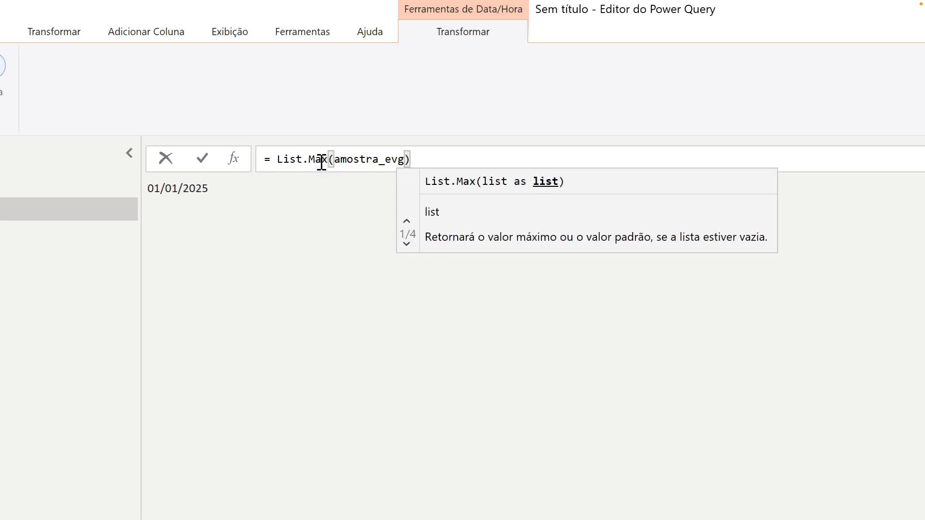
type("[dt_")
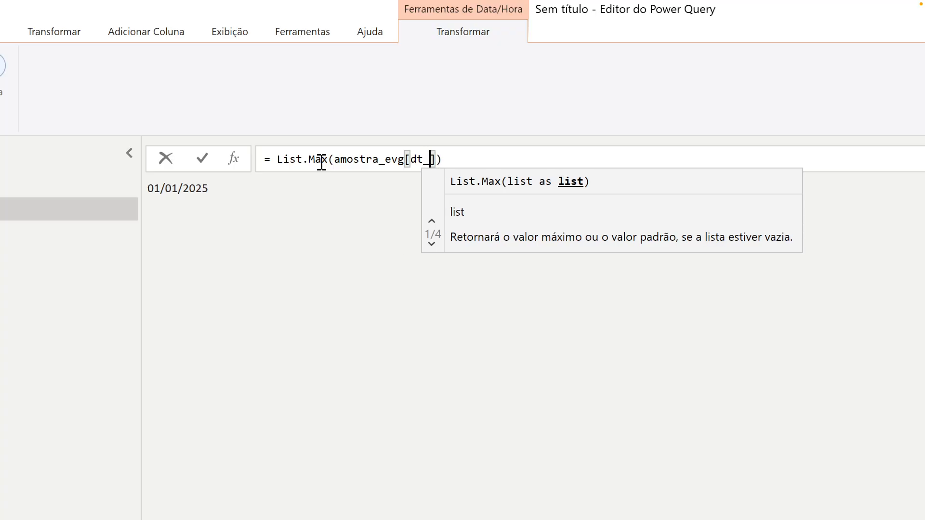
type("matricula")
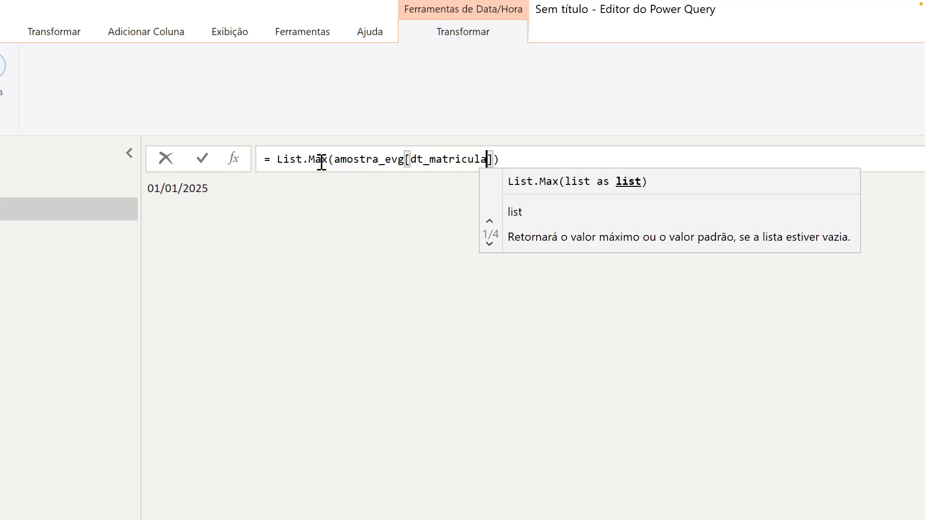
type("])")
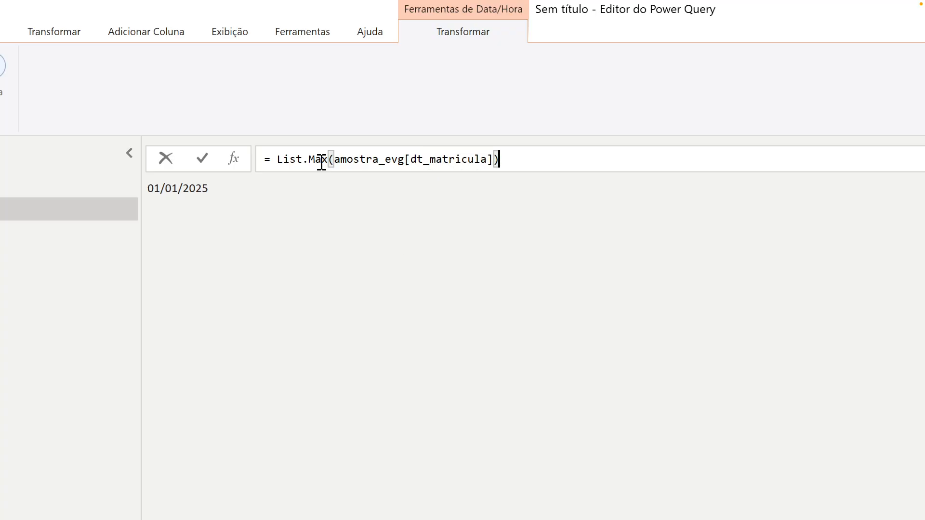
key("Return")
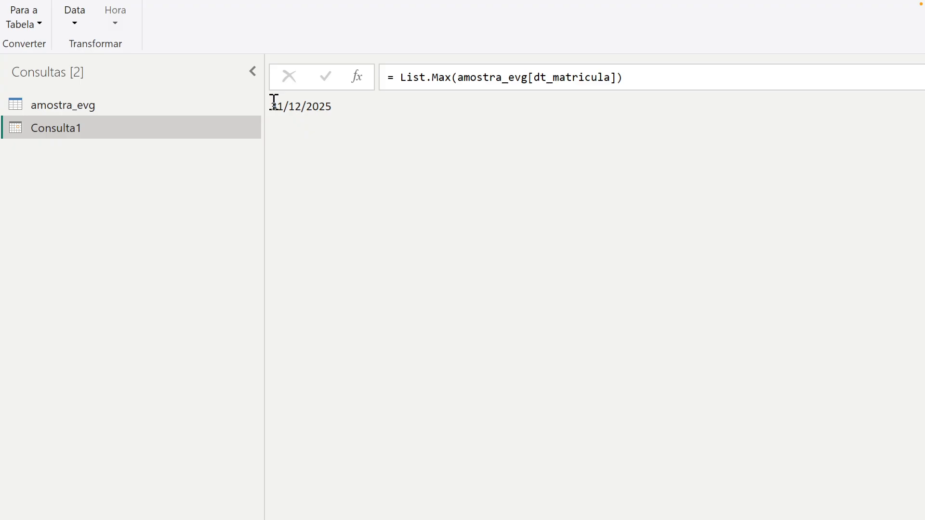
left_click_drag(272, 105, 326, 107)
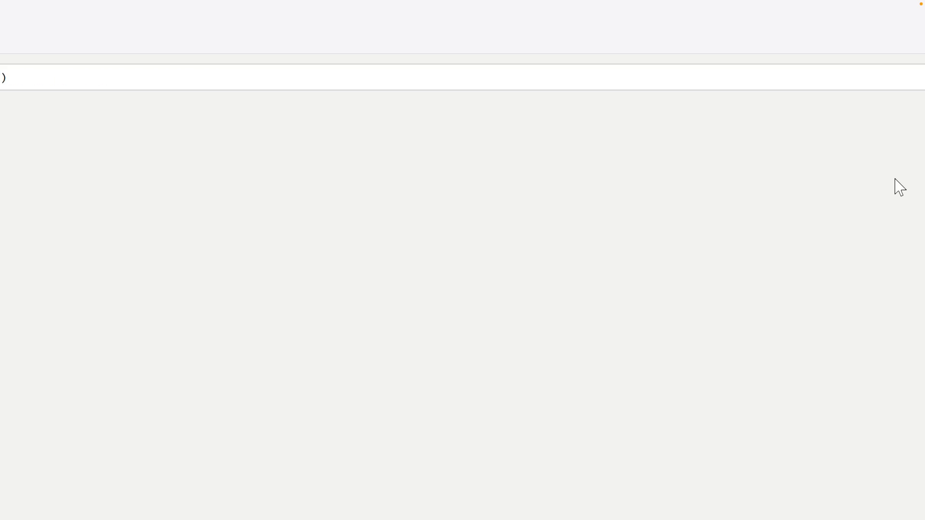
- Rename the List.Max step in the applied steps to DtMax
right_click(745, 261)
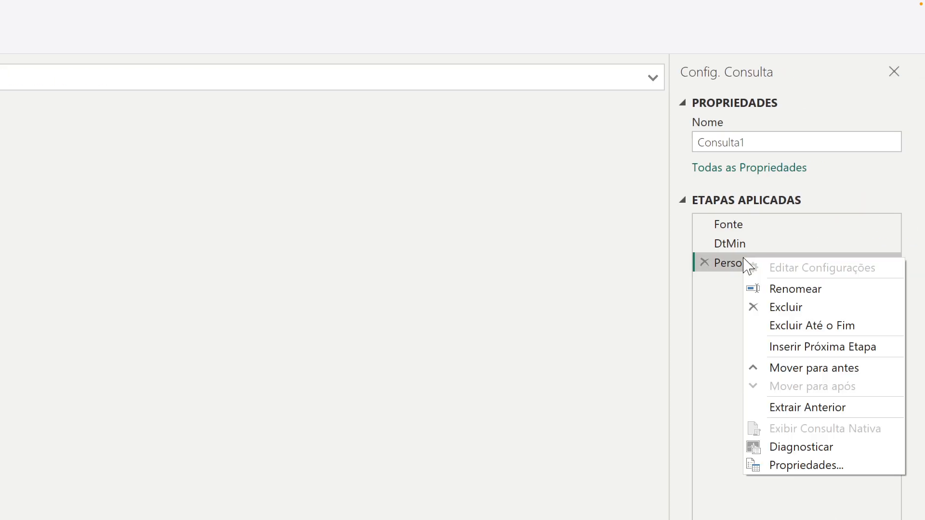
left_click(799, 290)
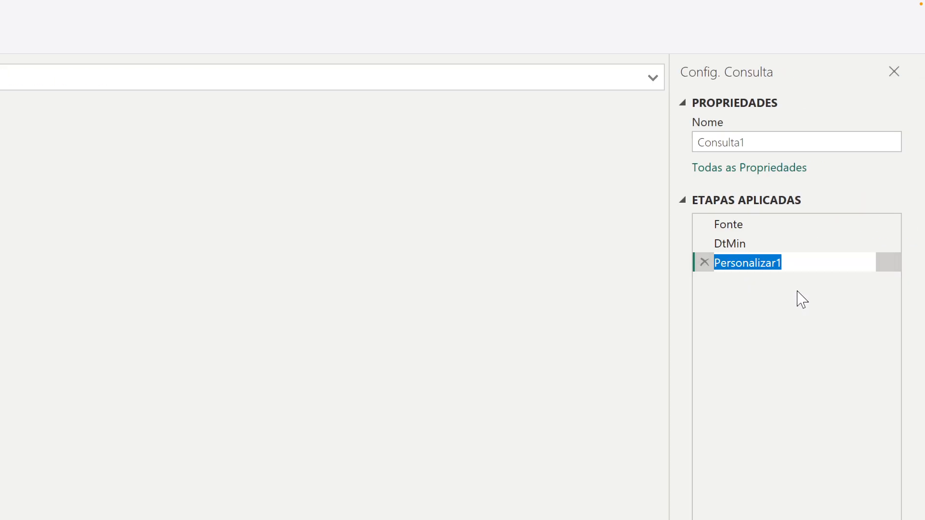
type("Dt")
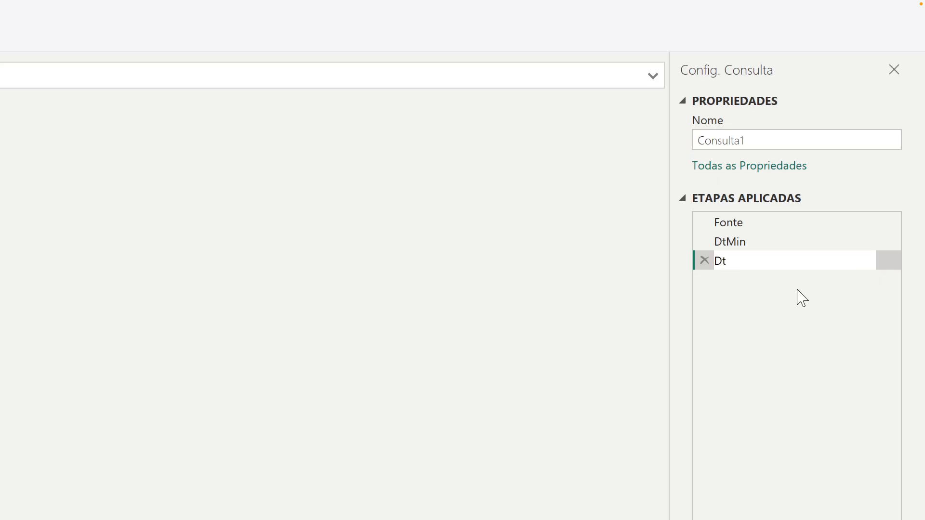
type("Max")
key("Return")
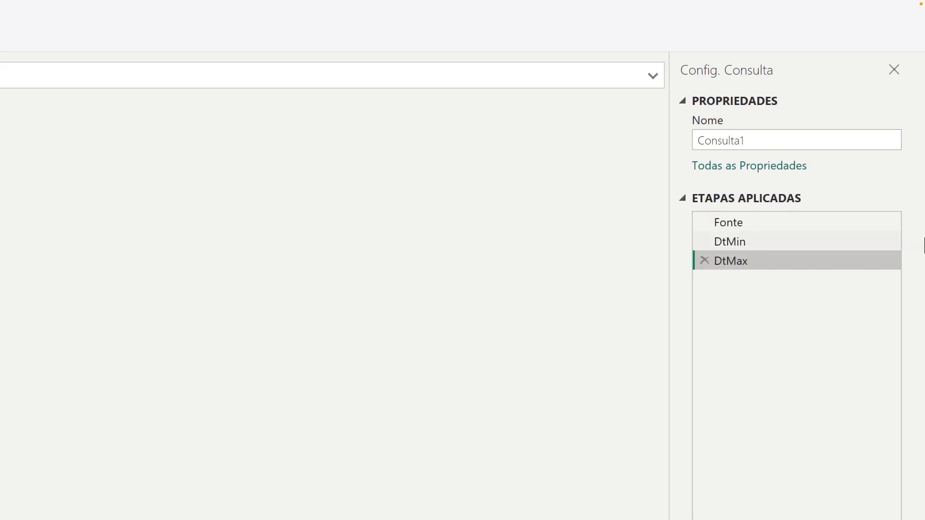
- Insert a next step after DtMax in the applied steps and clear its default DtMax reference
right_click(749, 271)
left_click(824, 363)
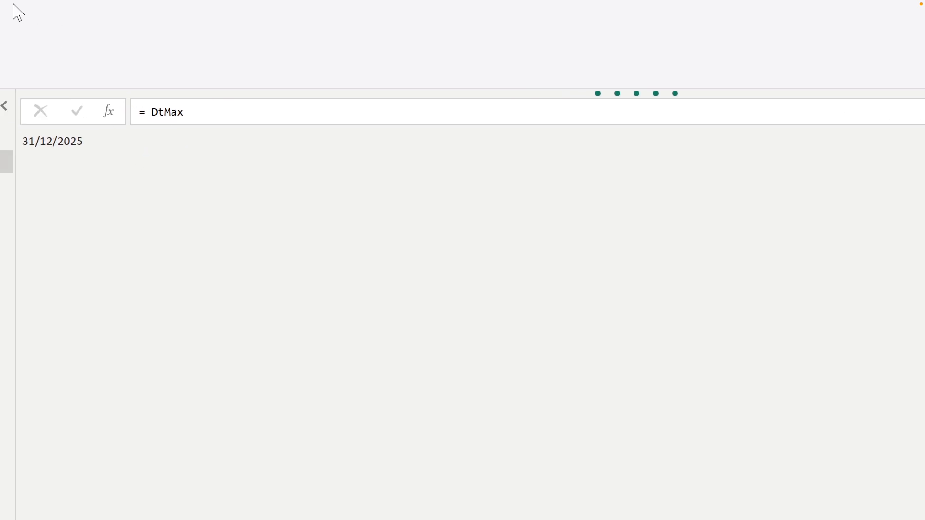
left_click_drag(270, 117, 302, 118)
key("BackSpace")
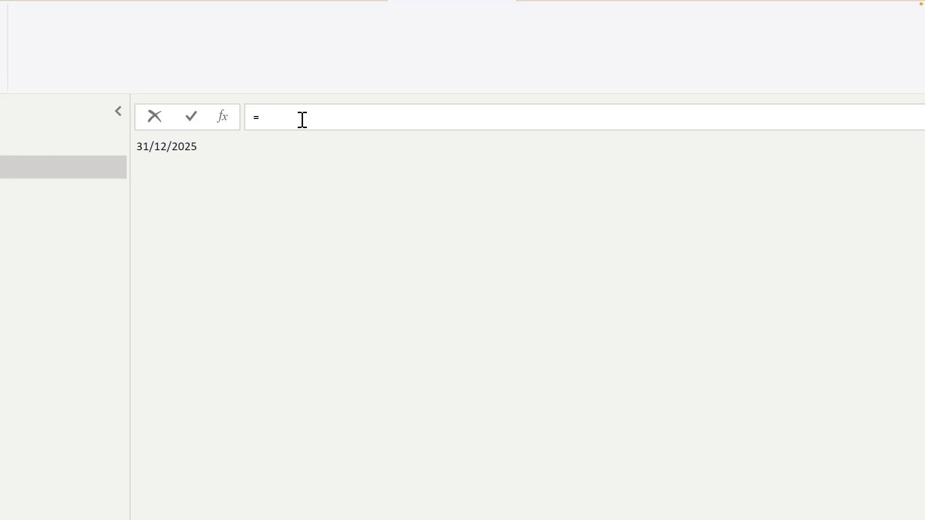
- Try to set the new step's formula to = Duration.Days(DtMax - DtMin) to count the days between the two dates
type("Duration.Days(")
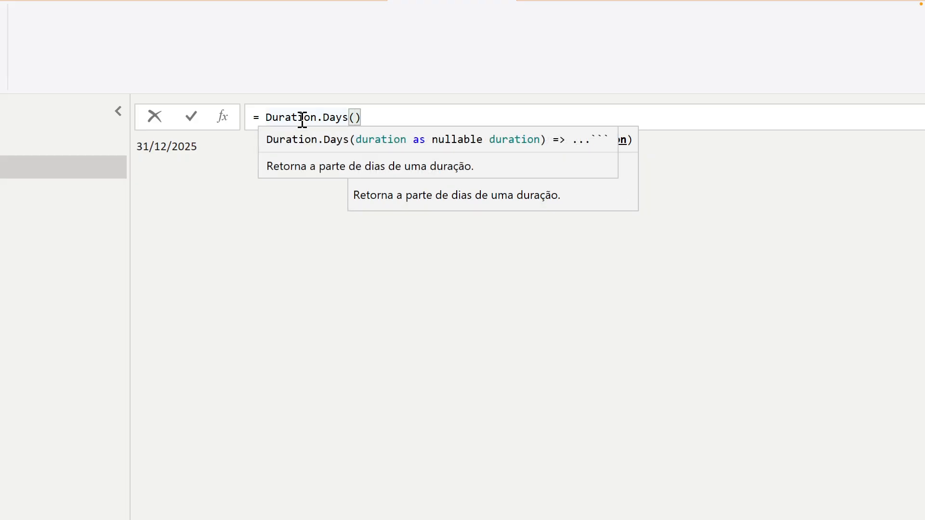
type("DtM")
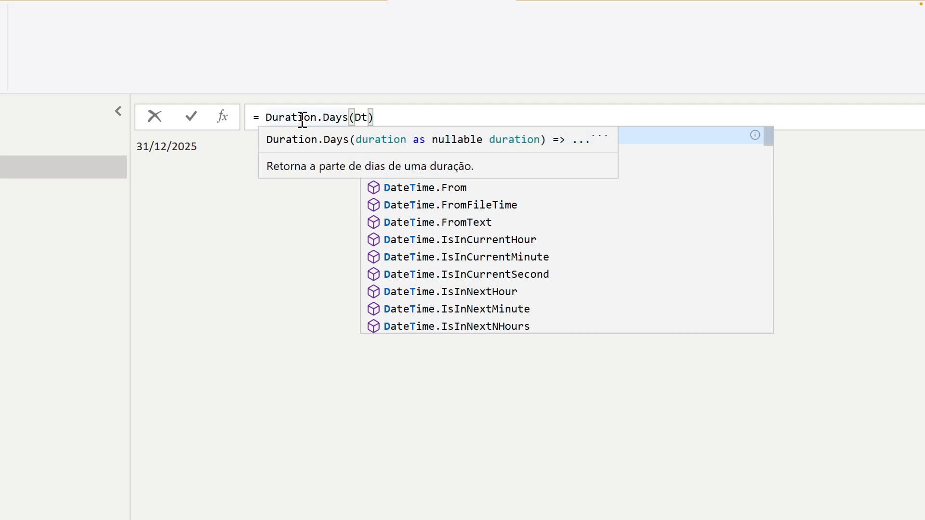
type("ax -")
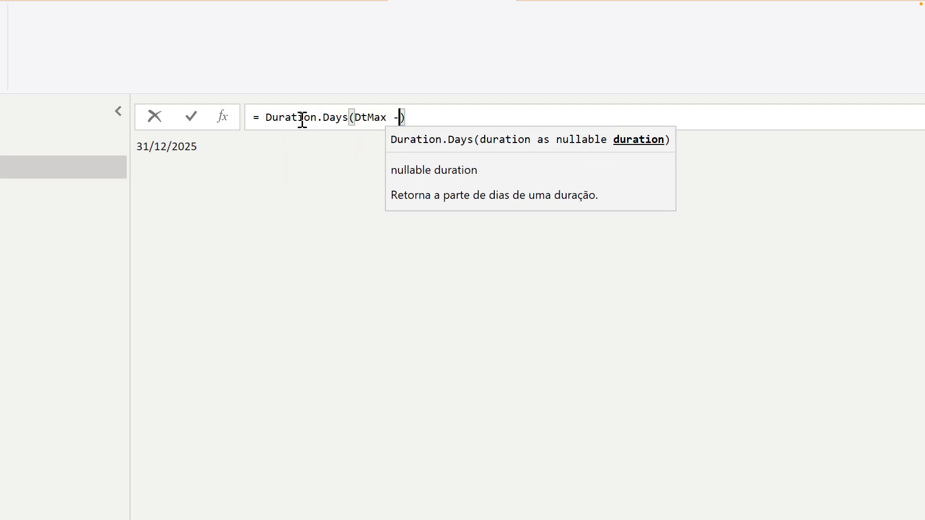
type(" DtMi")
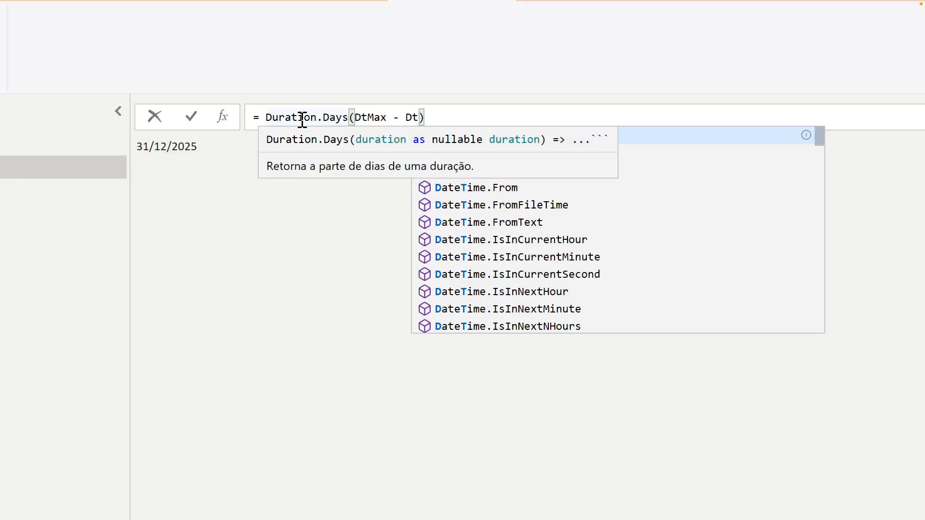
type("n")
key("Escape")
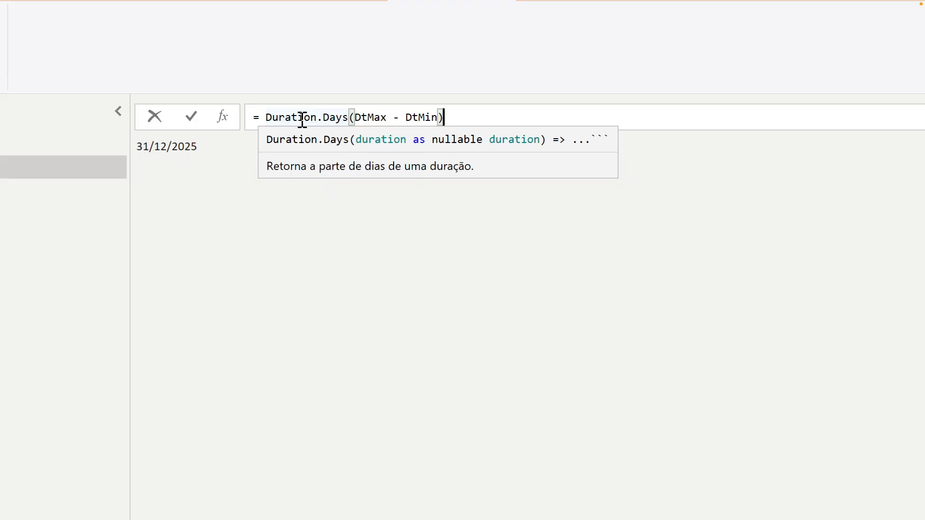
key("Return")
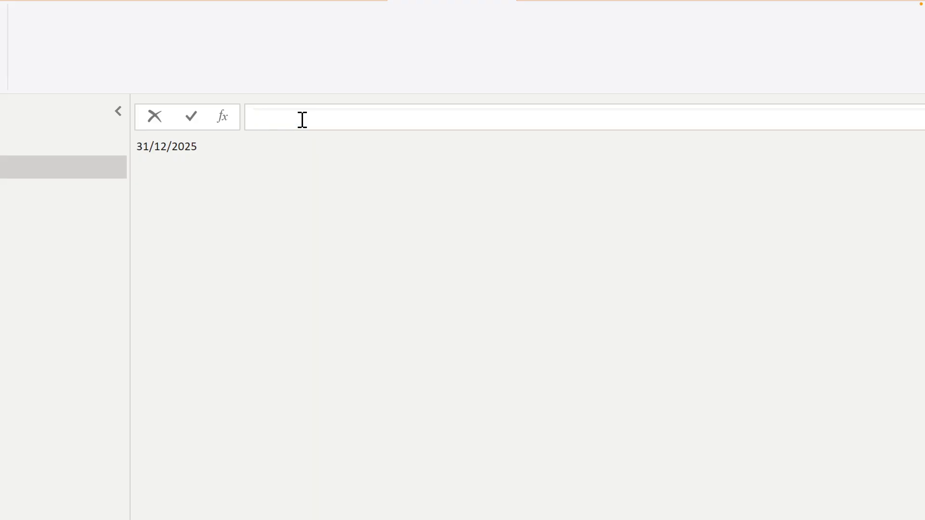
- Re-enter = Duration.Days(DtMax - DtMin) in the step after DtMax, and clear the whole formula without applying it
type("= Durat")
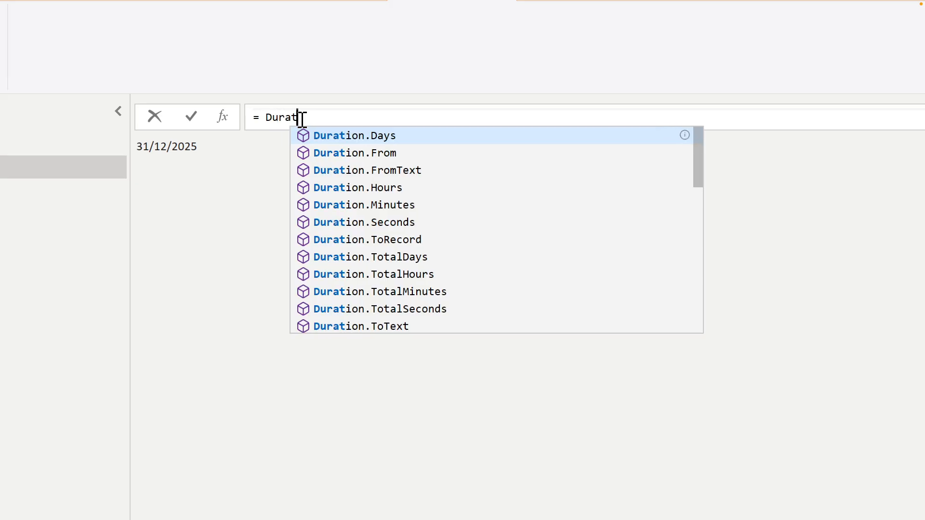
key("Tab")
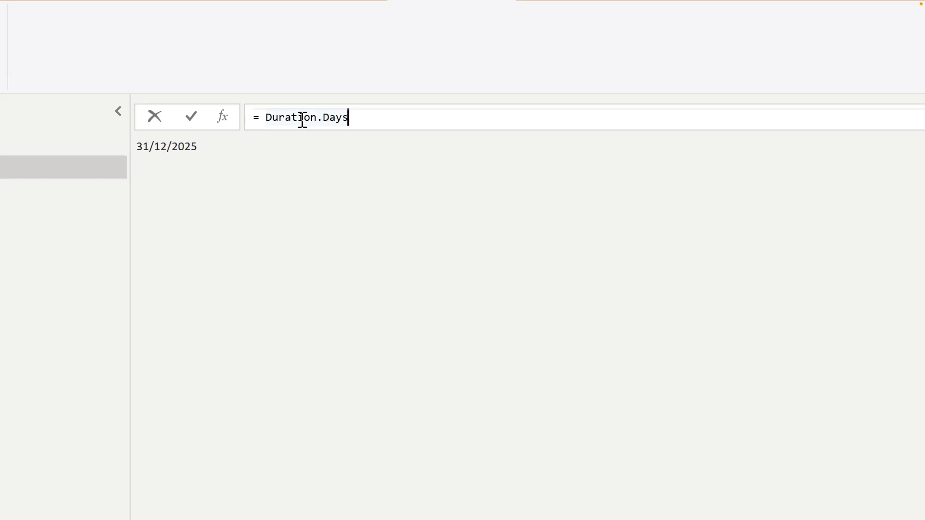
type("(")
type("DtM")
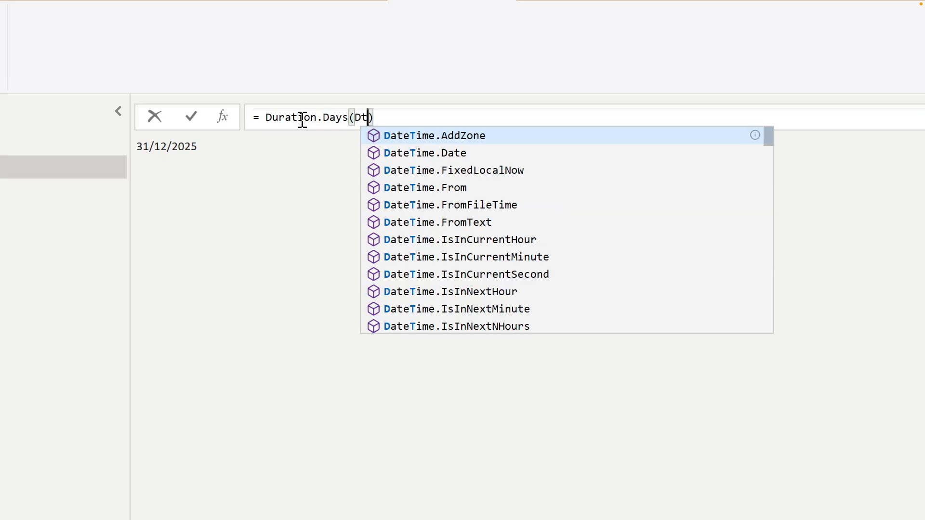
type("ax -")
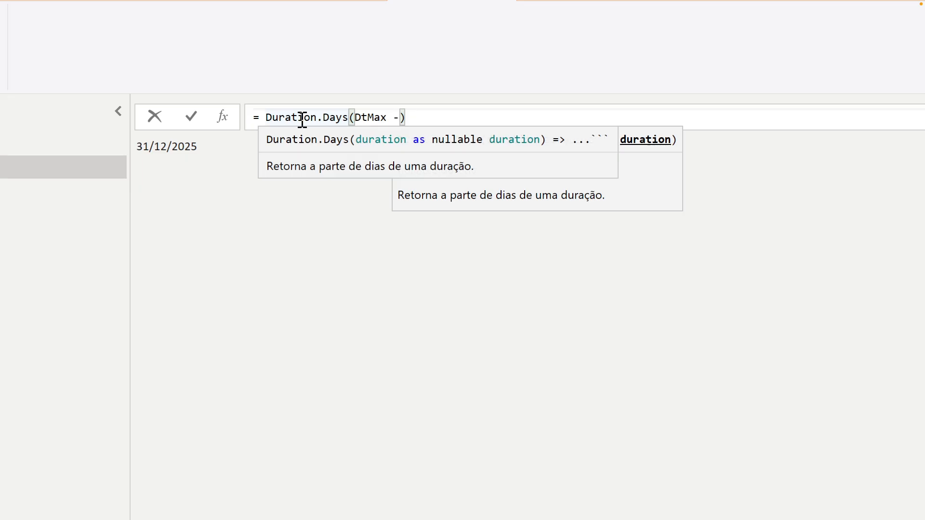
type("Dt")
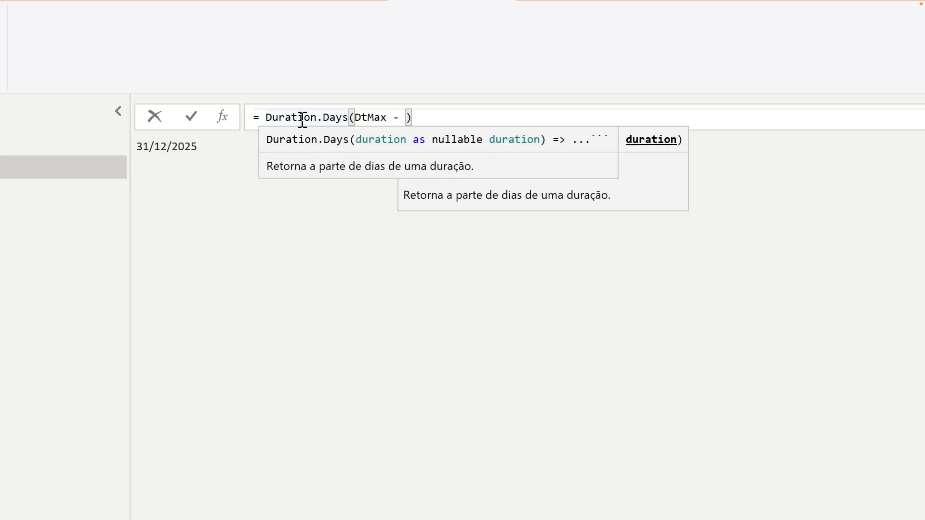
type("Min)")
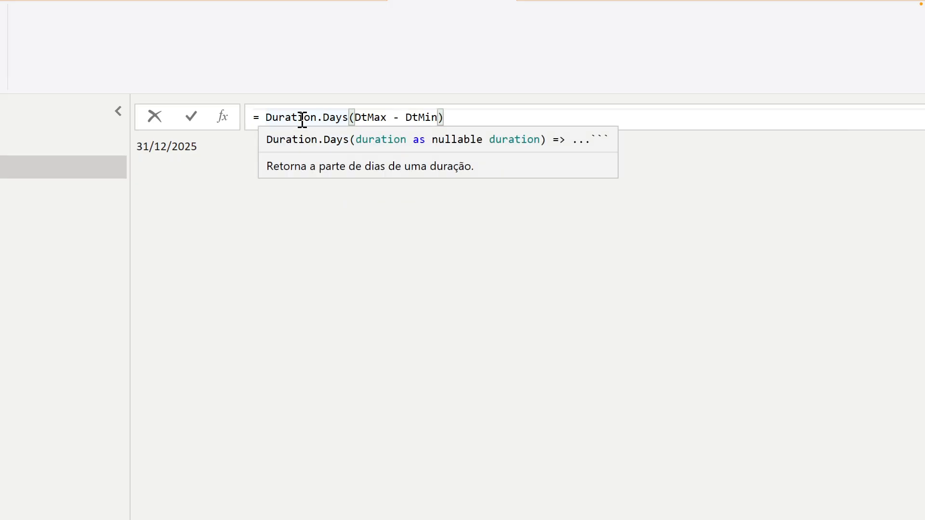
key("ctrl+a")
key("BackSpace")
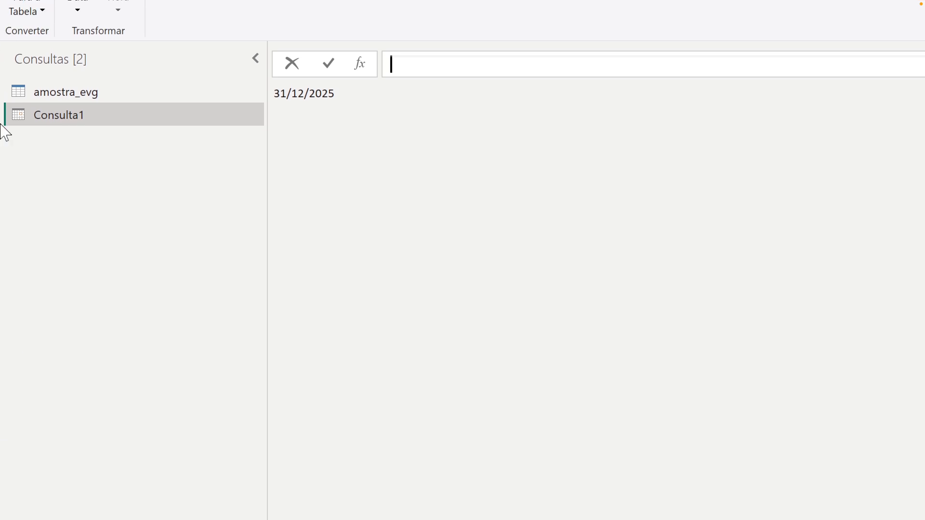
left_click(577, 255)
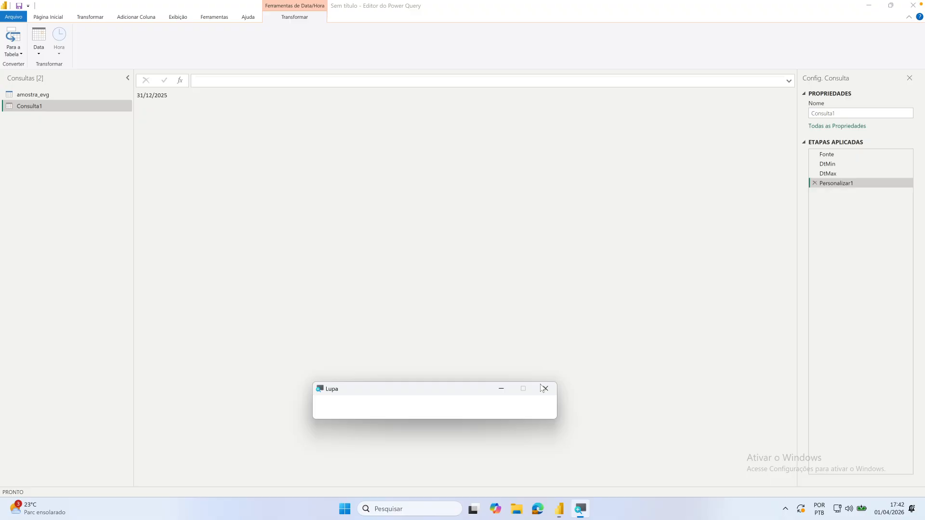
- Change the day-count step's formula to = Duration.Days(DtMax - DtMin)+1 so both end dates are counted
left_click(544, 388)
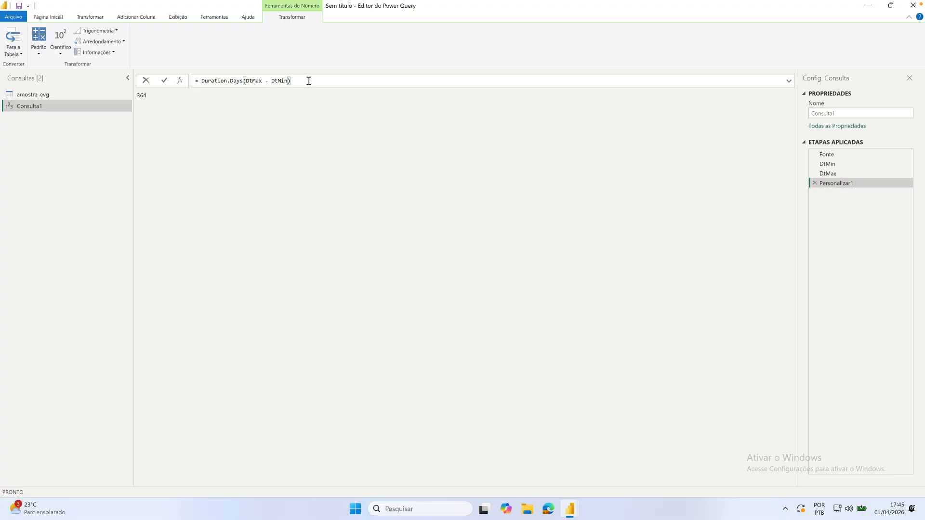
left_click(147, 95)
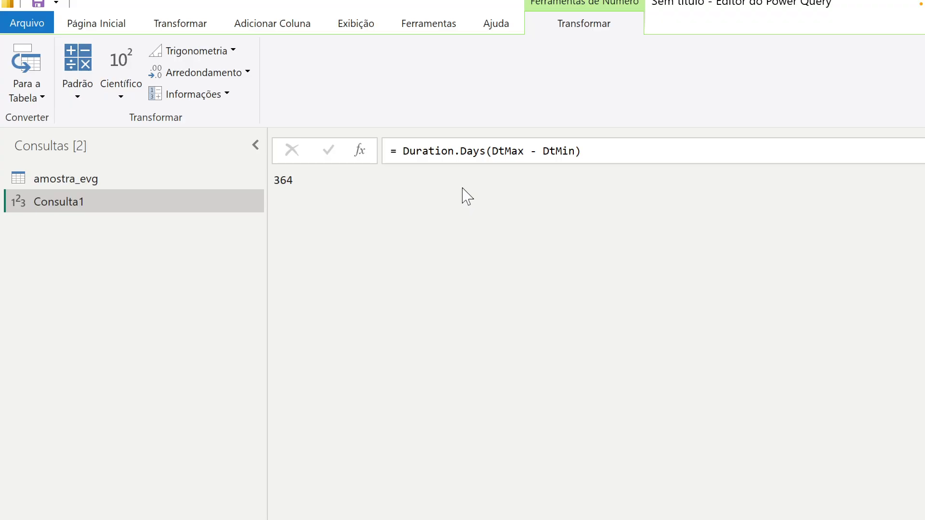
left_click(591, 153)
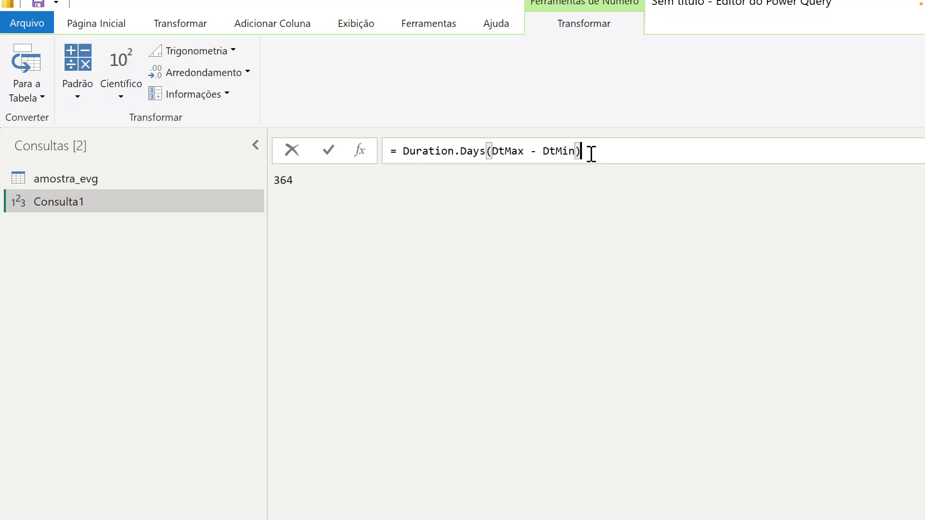
type("+1")
key("Return")
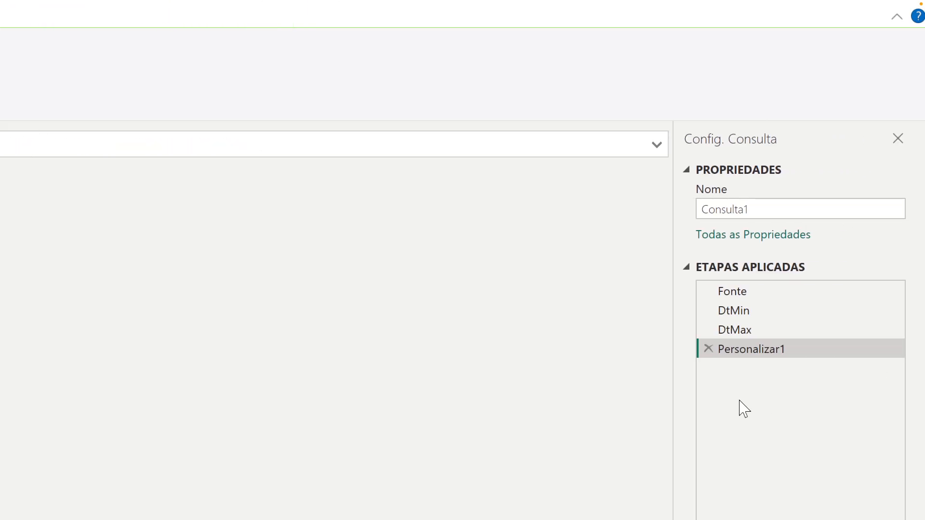
- Rename the day-count step Personalizar1 to QtdDias in the applied steps
right_click(750, 354)
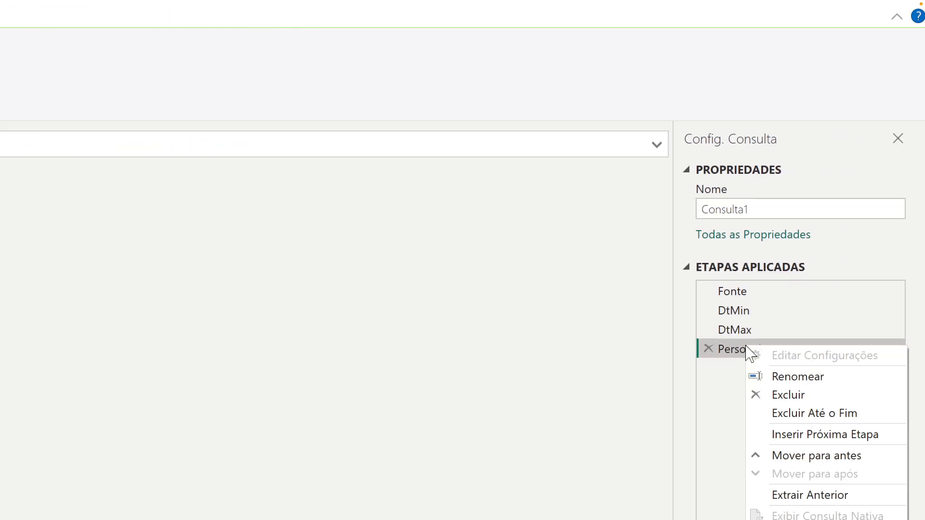
left_click(795, 377)
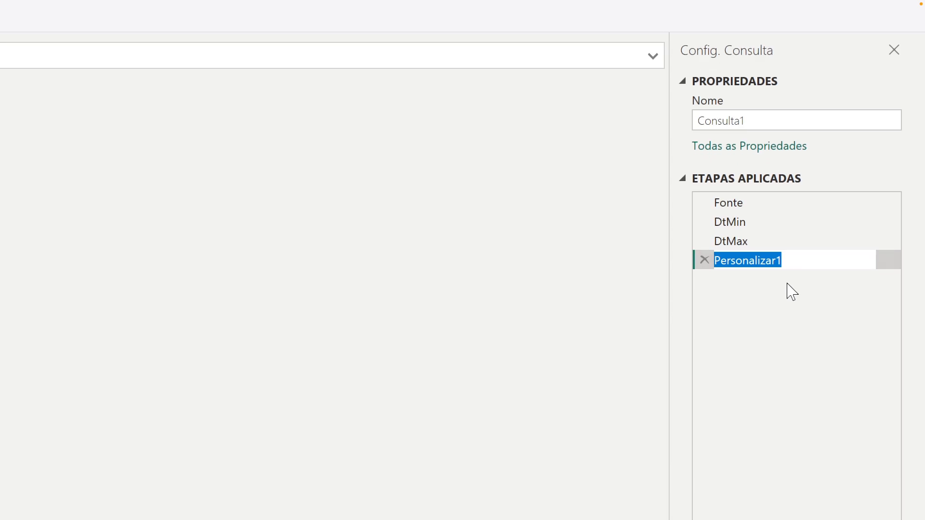
type("Qtd")
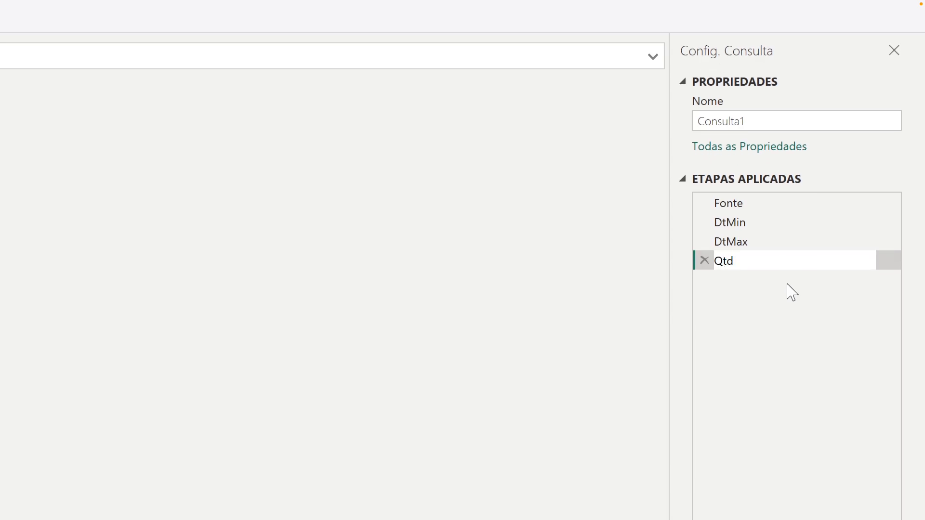
type("Dias")
key("Return")
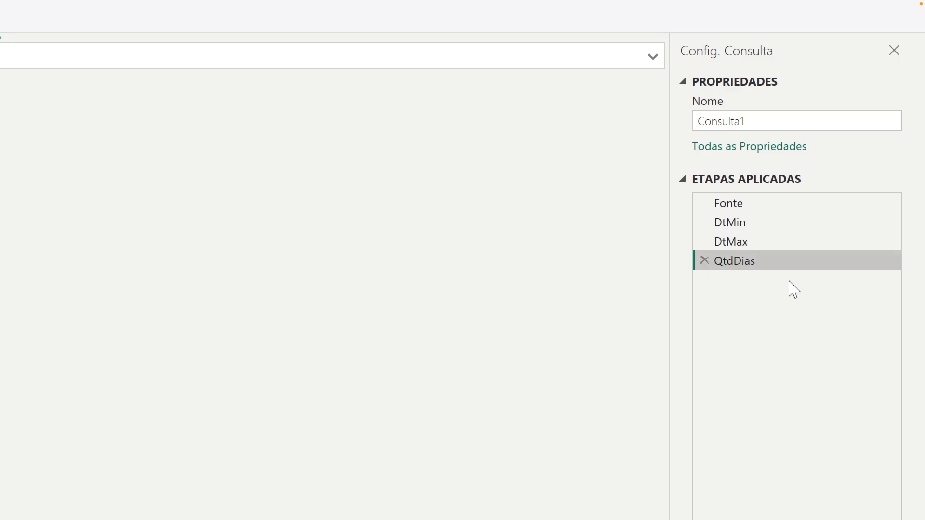
- Insert a next step after QtdDias and replace its default QtdDias reference with the List.Dates function
right_click(739, 265)
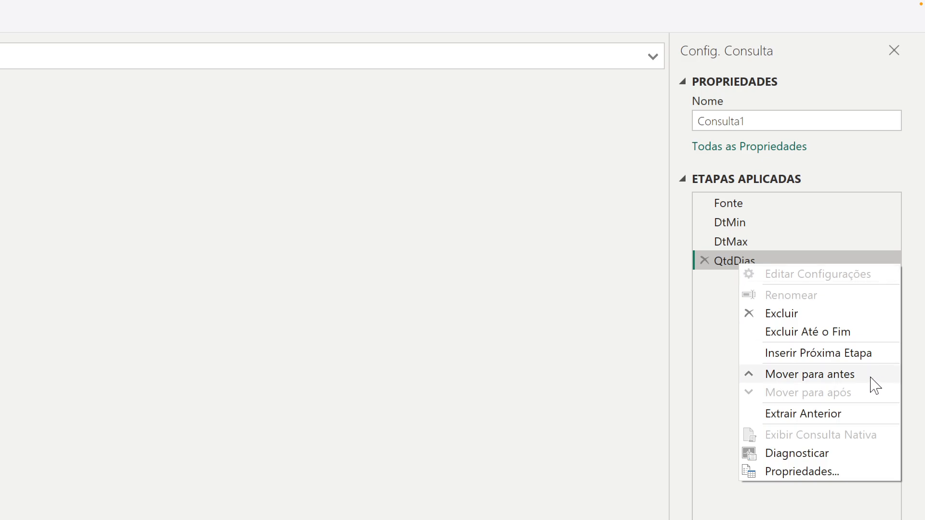
left_click(830, 354)
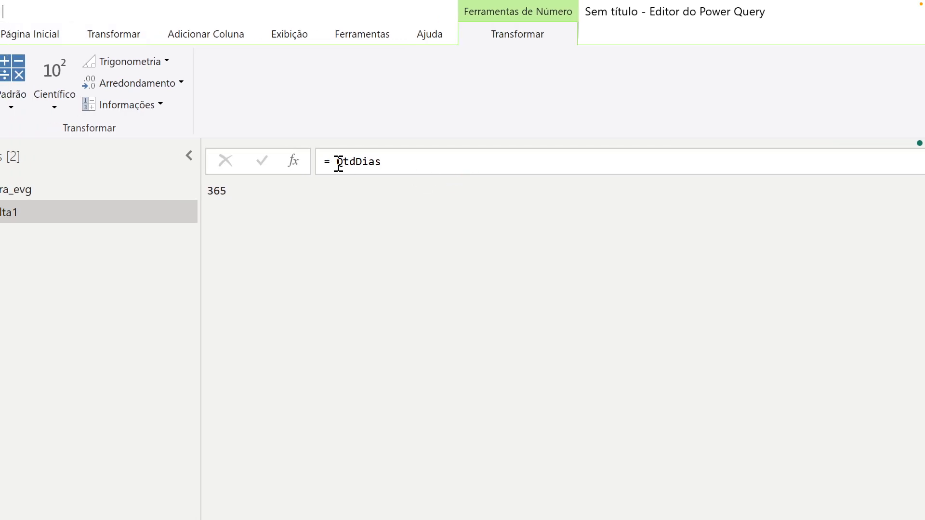
left_click_drag(337, 162, 397, 163)
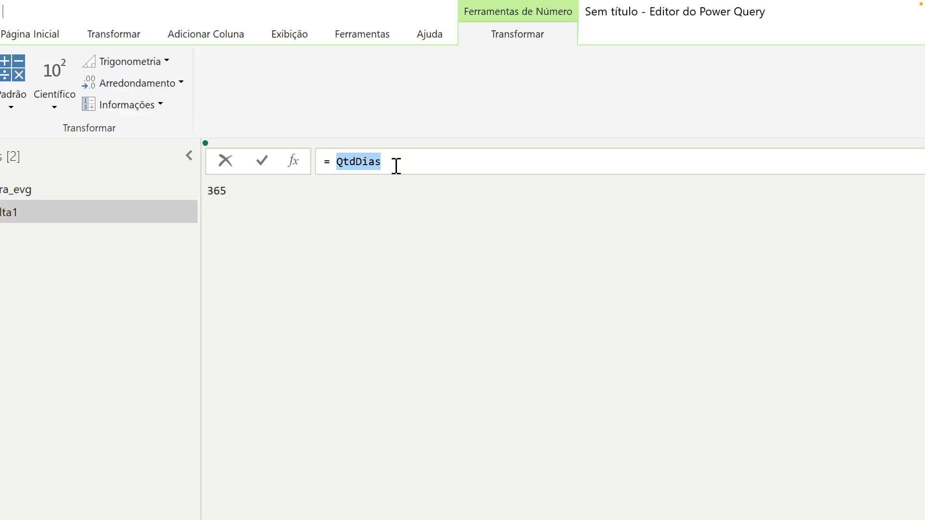
type("List")
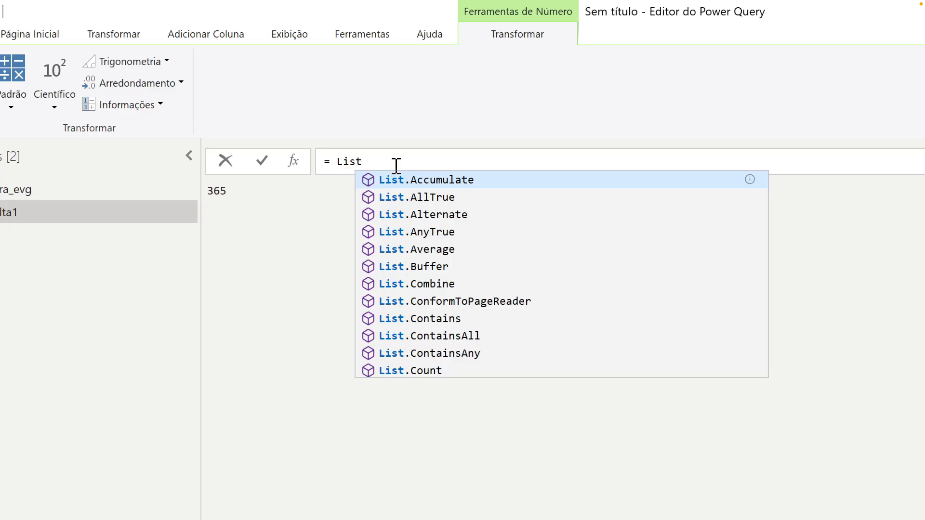
type(".")
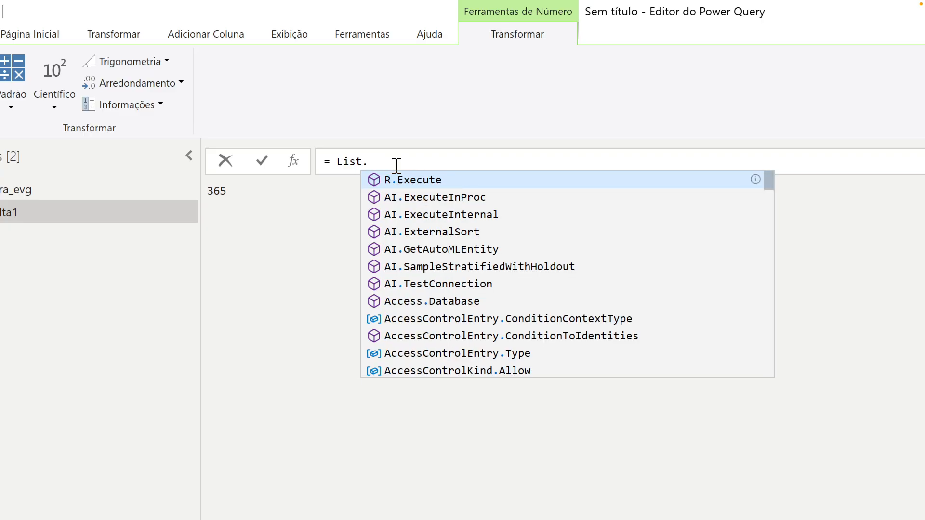
type("Dat")
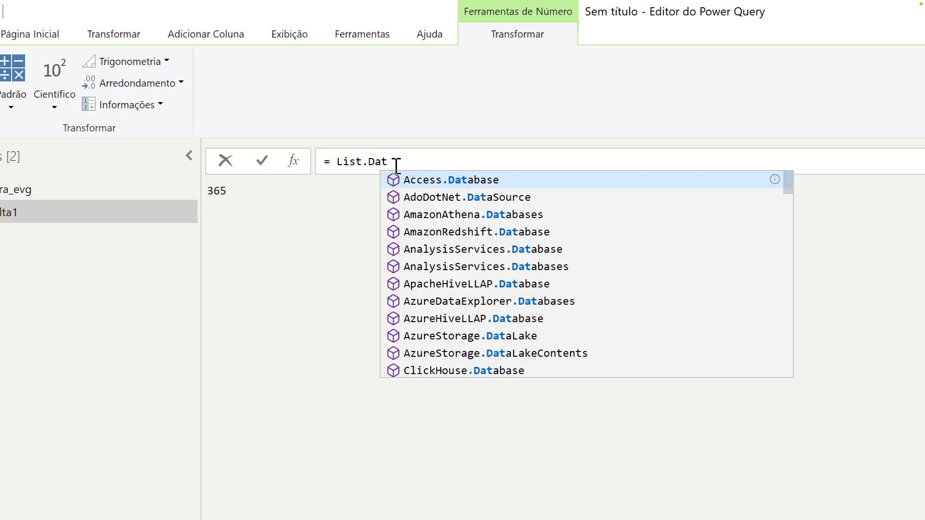
type("es")
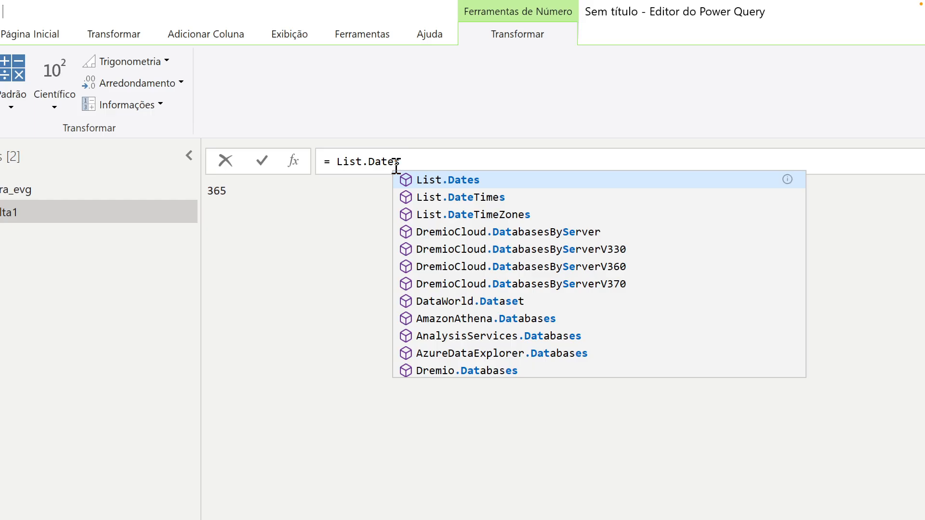
type("(")
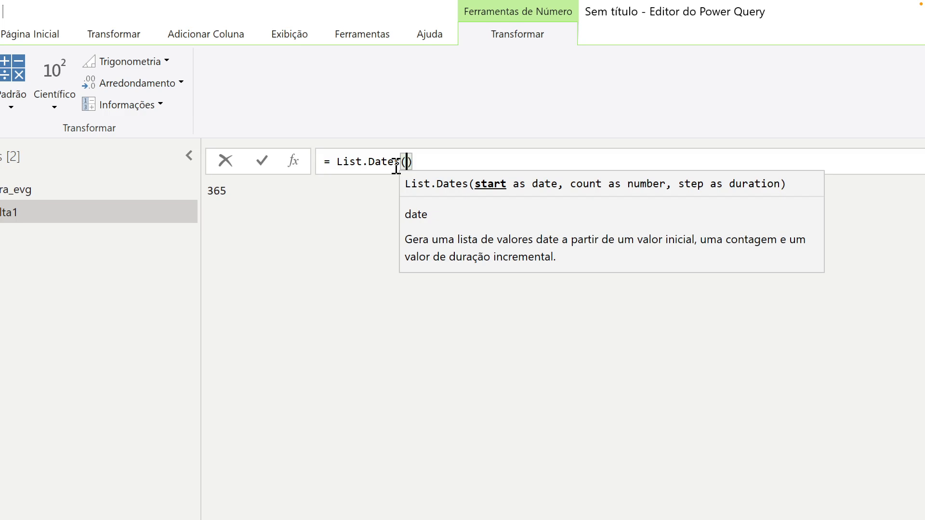
- Complete and apply the new step's formula as = List.Dates(DtMin, QtdDias, #duration(1,0,0,0)) to generate daily dates
type("DtMin")
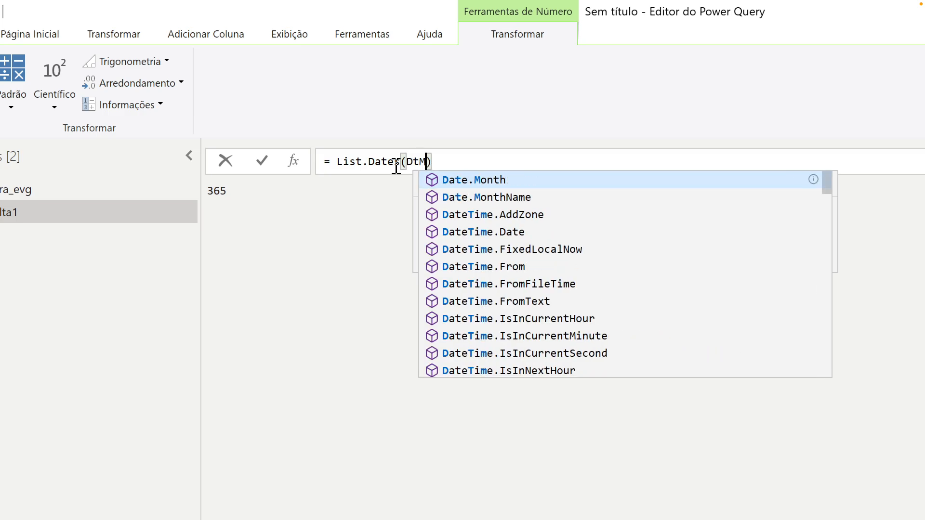
type(", ")
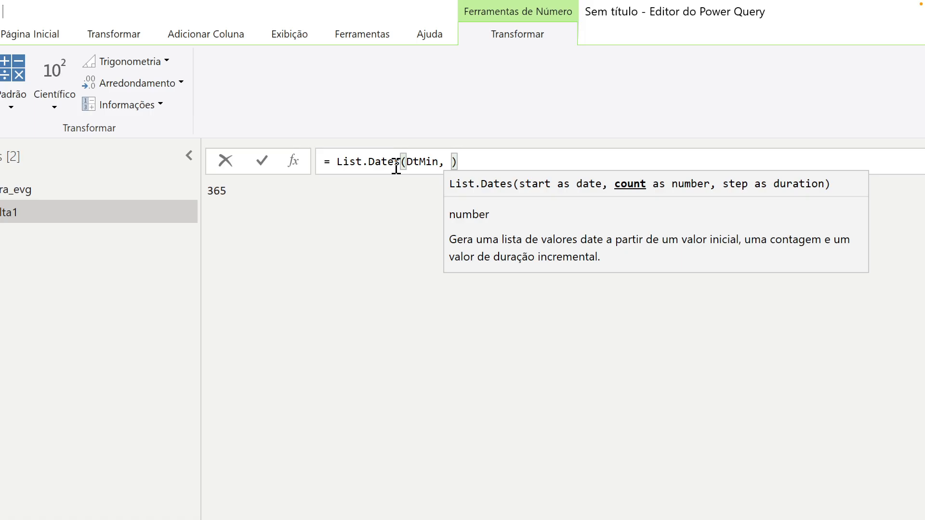
type("Qtd")
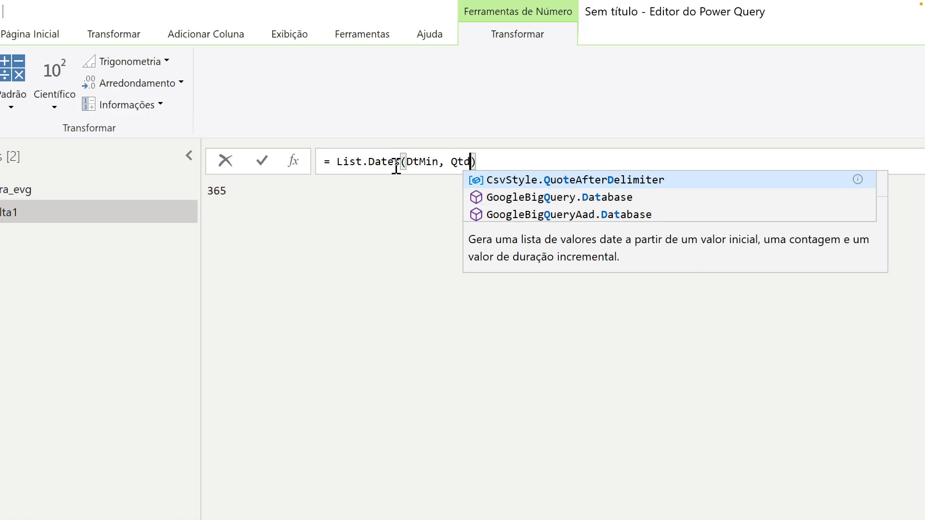
type("Dias")
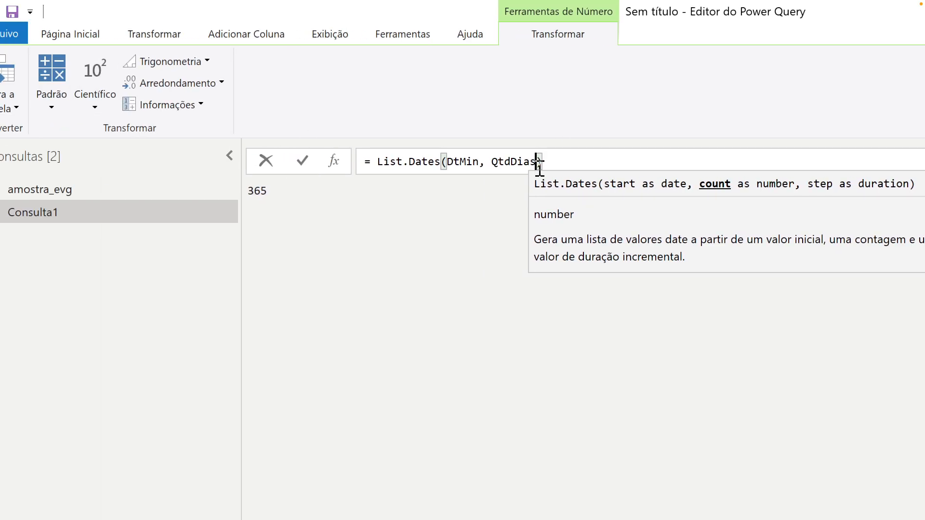
type(",")
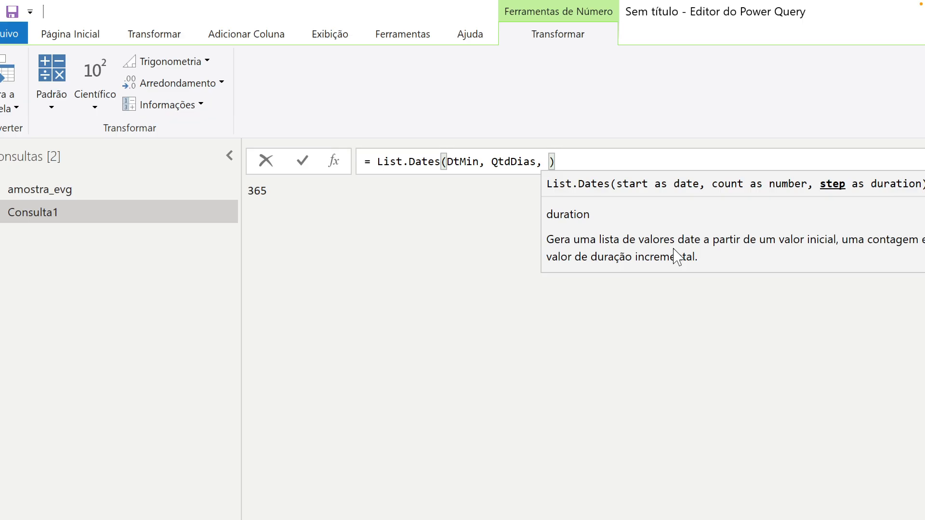
type("#duration")
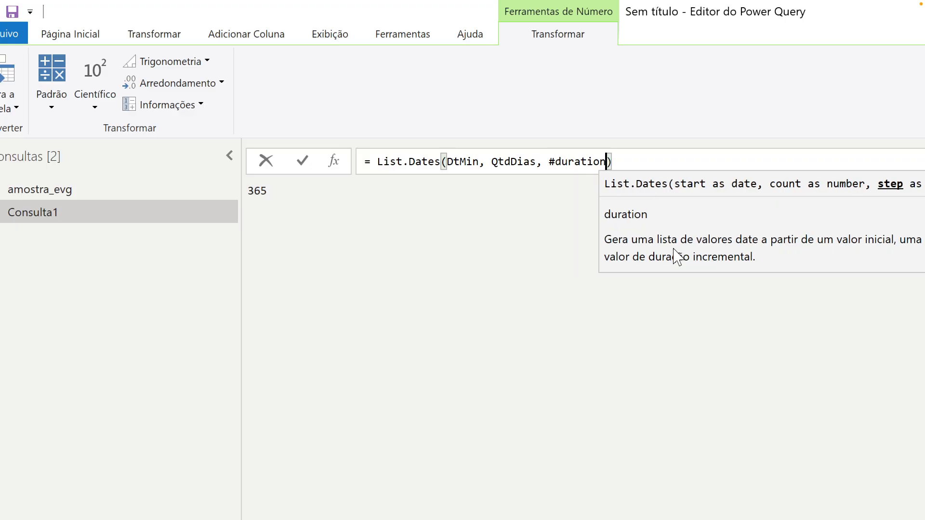
type("(")
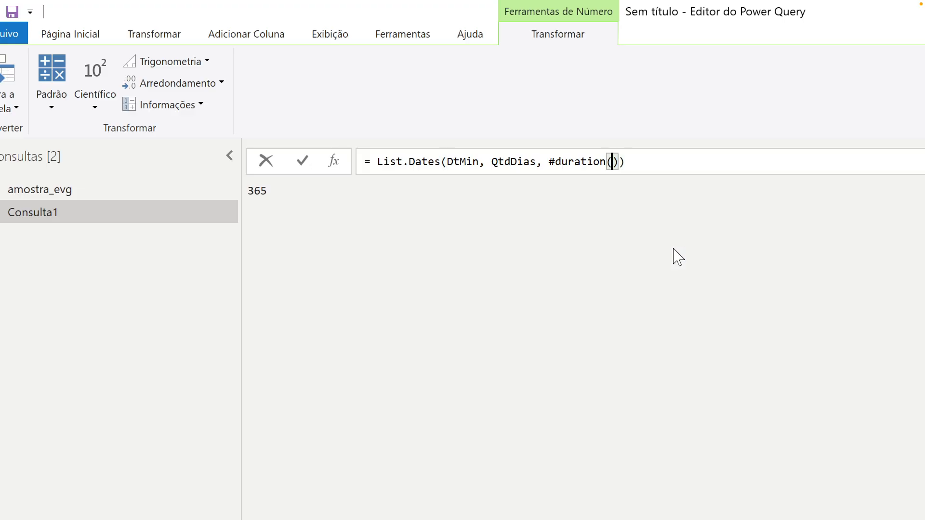
type("1,0,0,0")
left_click_drag(625, 164, 643, 163)
left_click(703, 161)
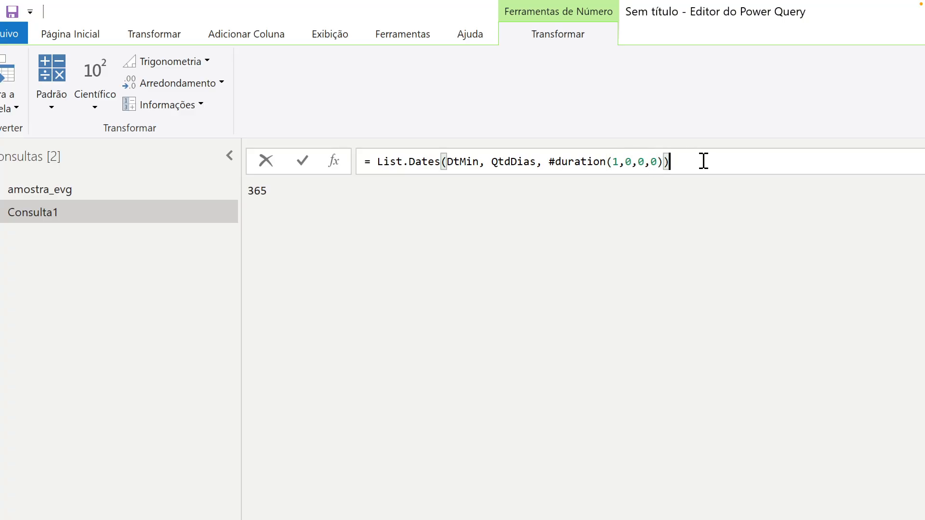
key("Return")
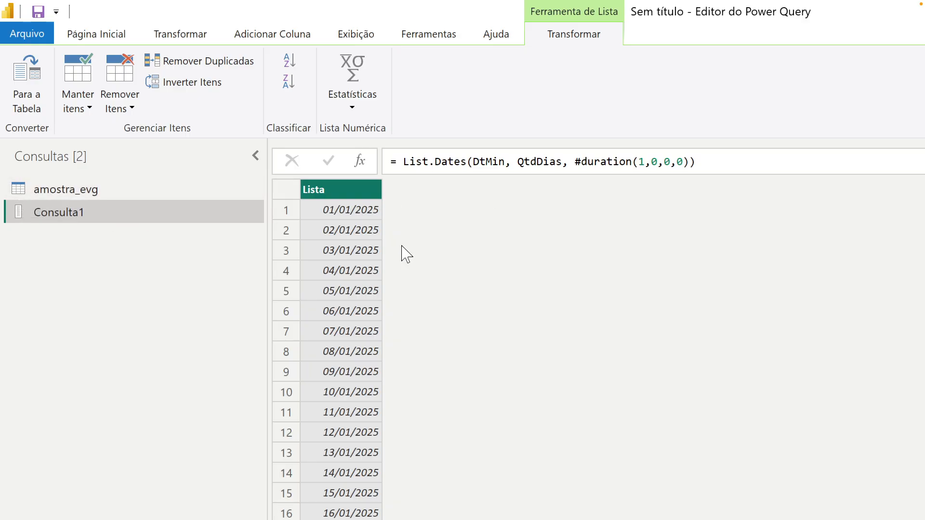
- Convert the date list to a table with no delimiter and extra columns shown as errors
left_click(24, 82)
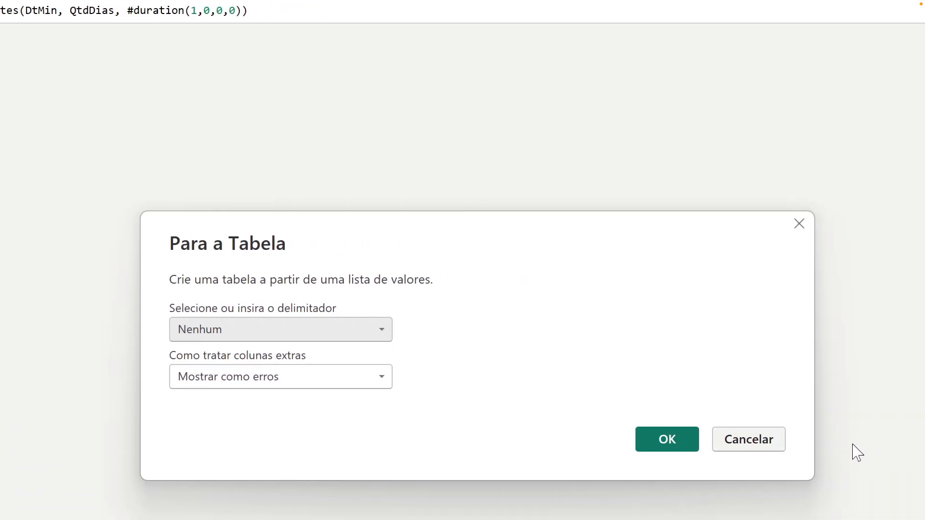
left_click(661, 439)
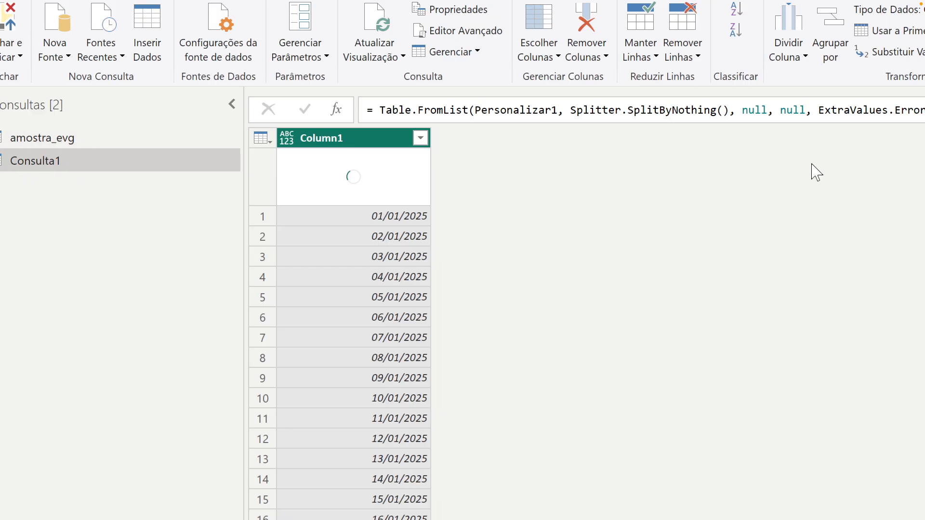
- Rename the table's Column1 to Data and set its data type to Date
double_click(333, 141)
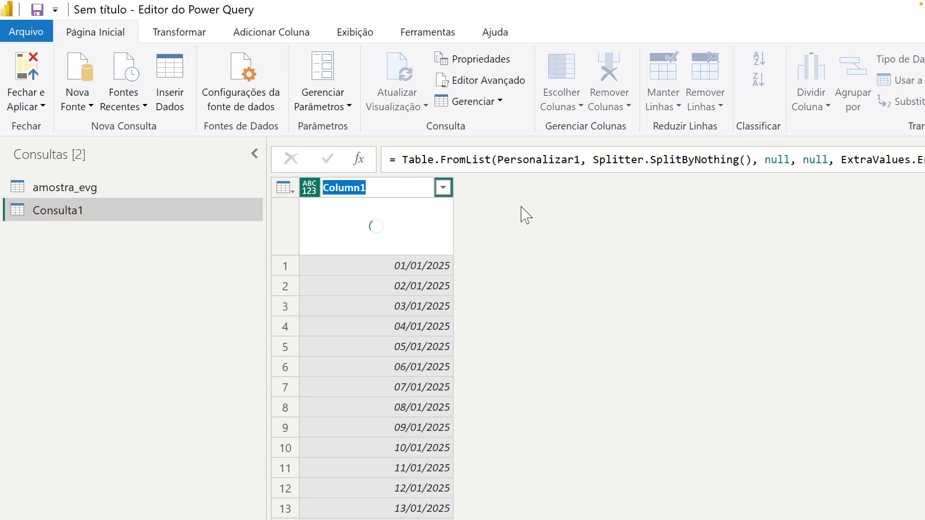
type("dat")
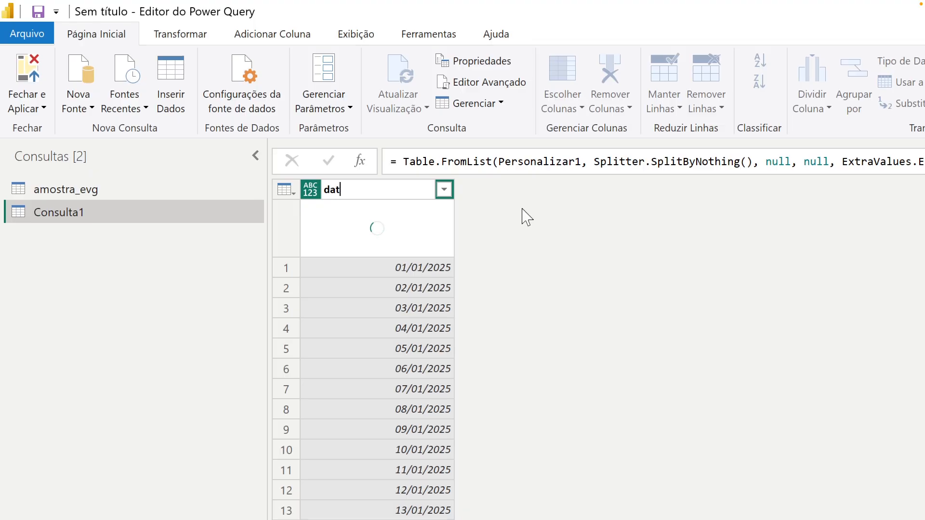
key("BackSpace")
key("BackSpace")
key("BackSpace")
type("Data")
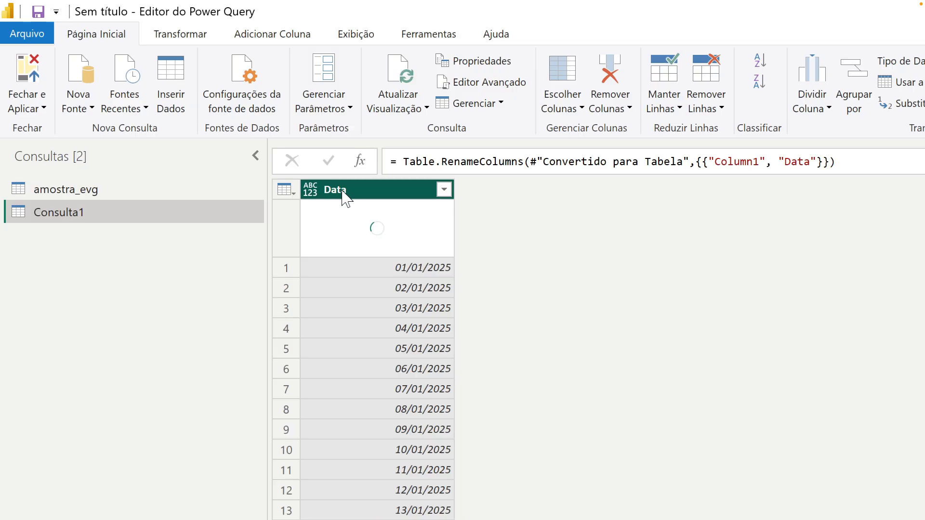
left_click(312, 191)
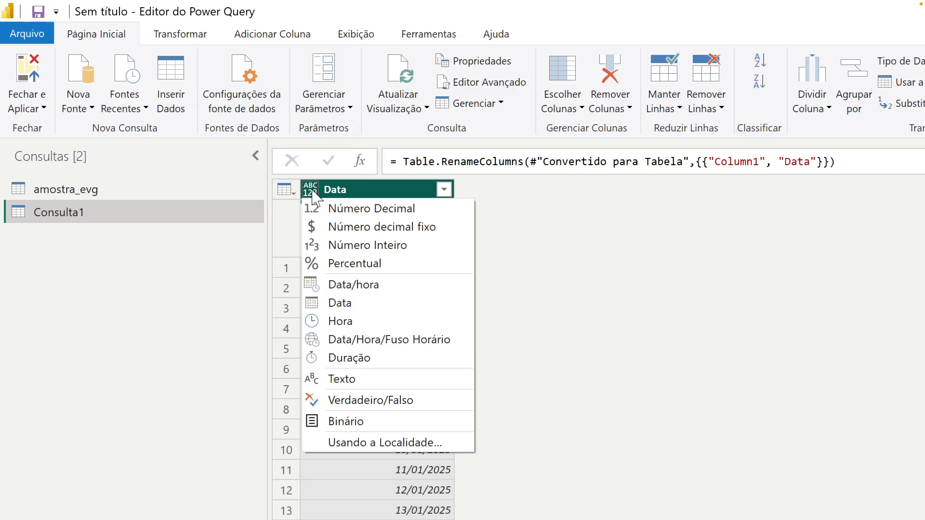
left_click(340, 302)
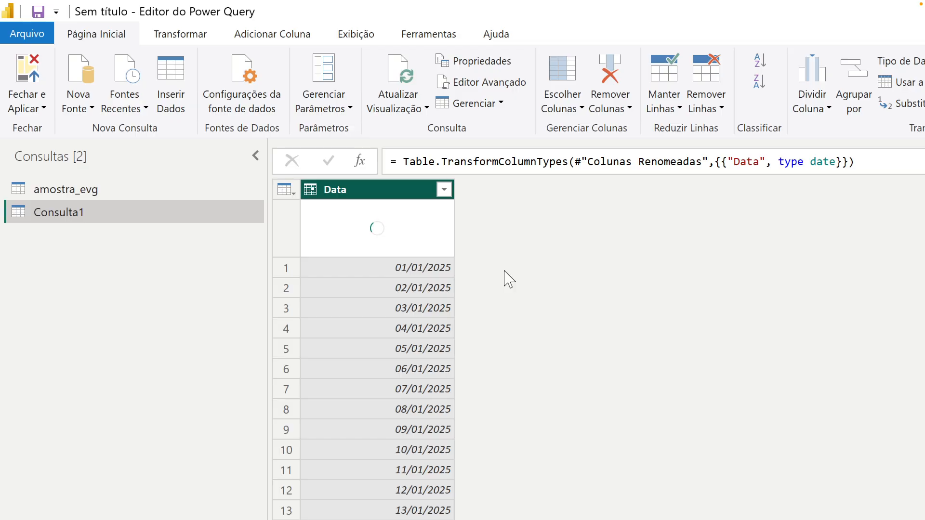
- Rename the Consulta1 query as dCalendar
right_click(50, 213)
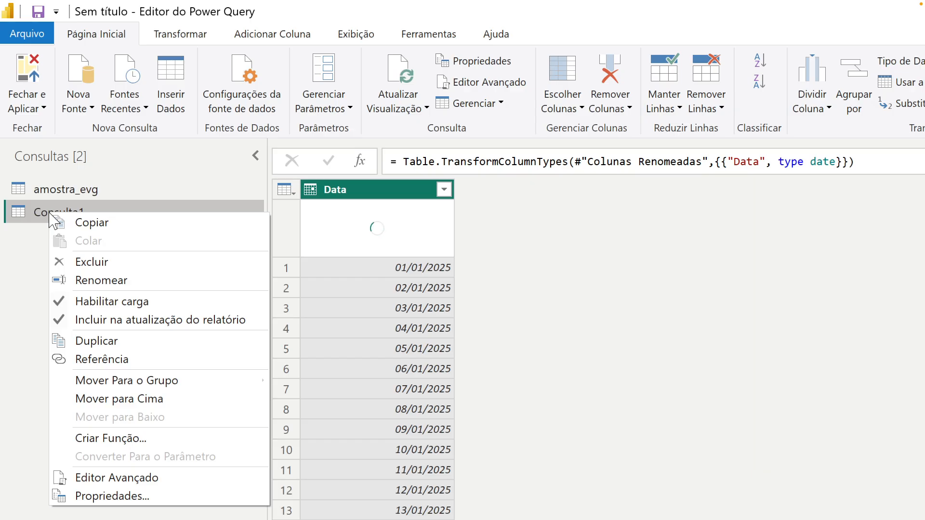
left_click(121, 280)
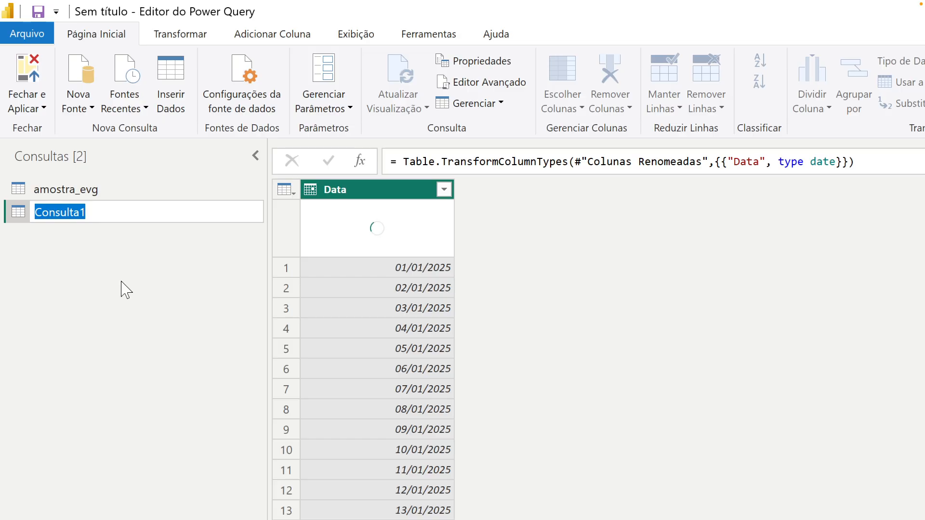
type("dCalend")
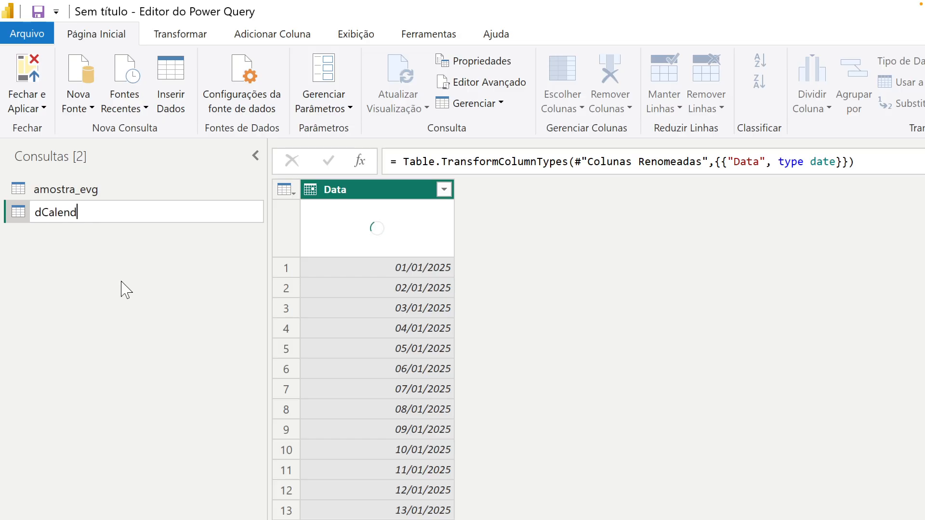
type("ar")
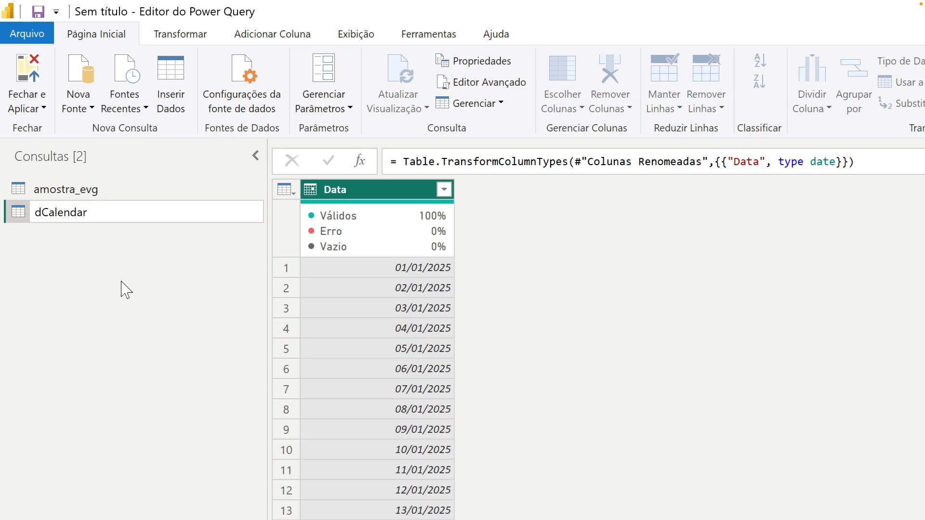
key("Return")
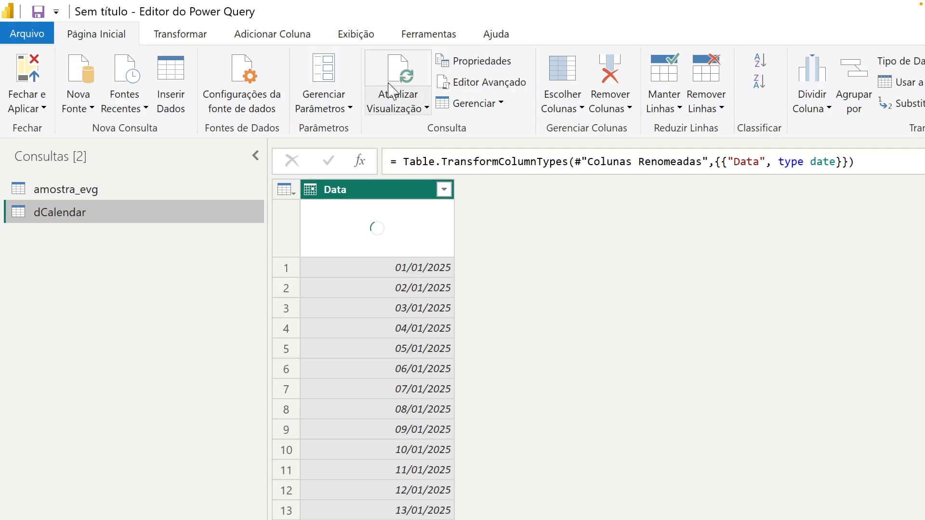
- Add a year column (Ano) extracted from the Data column of dCalendar
left_click(273, 35)
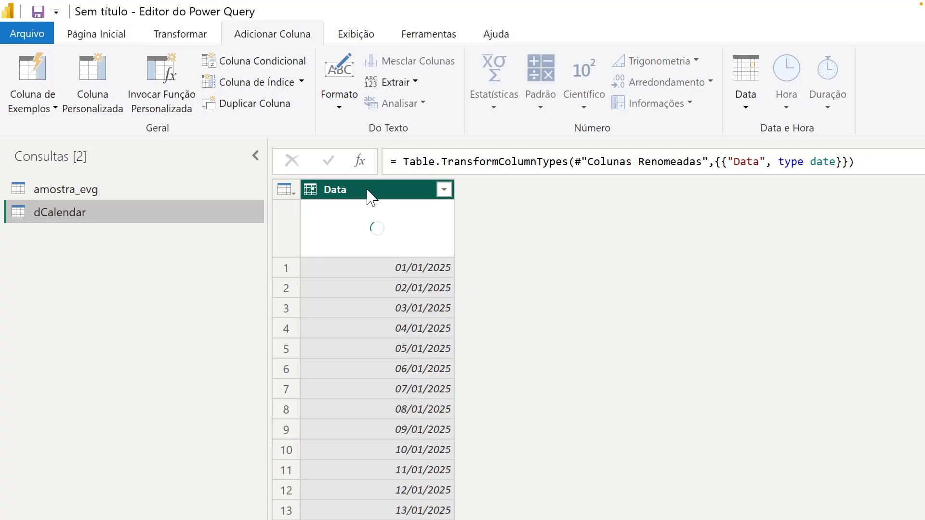
left_click(749, 111)
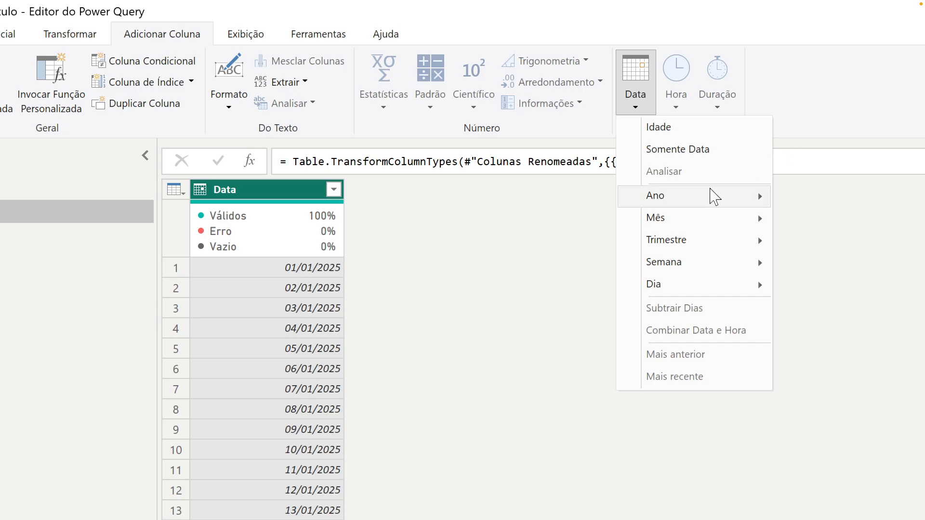
mouse_move(714, 196)
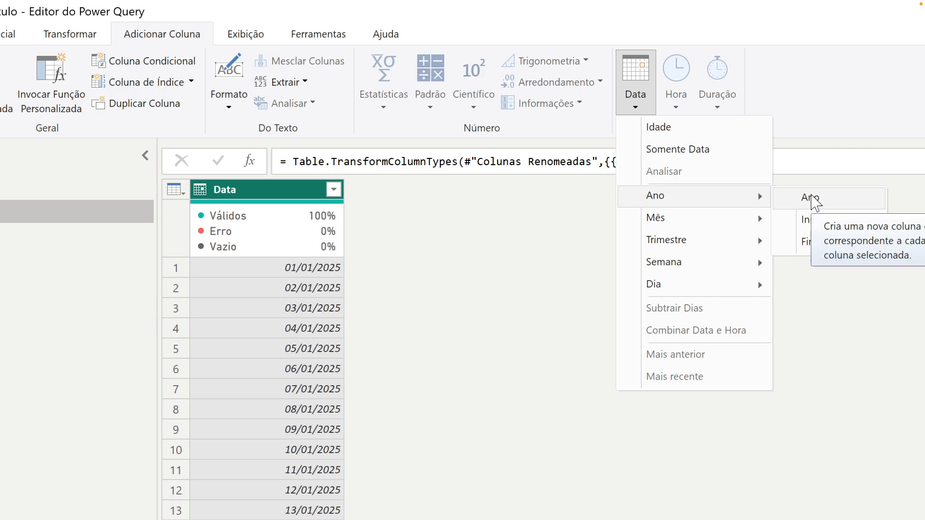
left_click(811, 197)
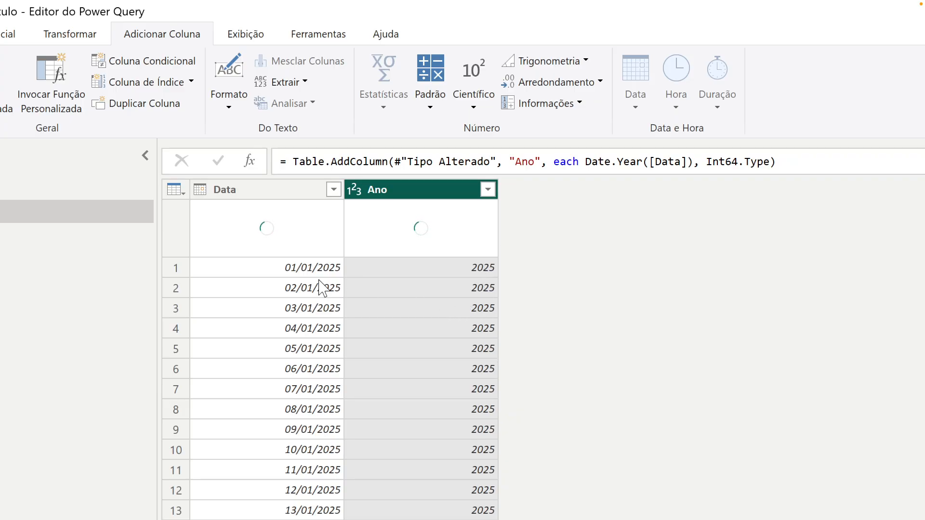
- Add month-name (Nome do Mês) and quarter-of-year (Trimestre do Ano) columns derived from the Data column
left_click(235, 190)
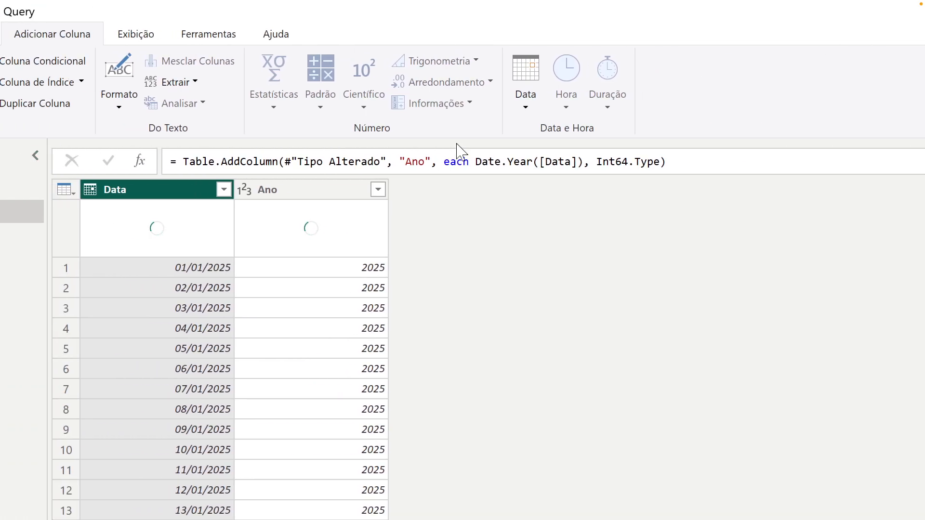
left_click(532, 103)
mouse_move(621, 226)
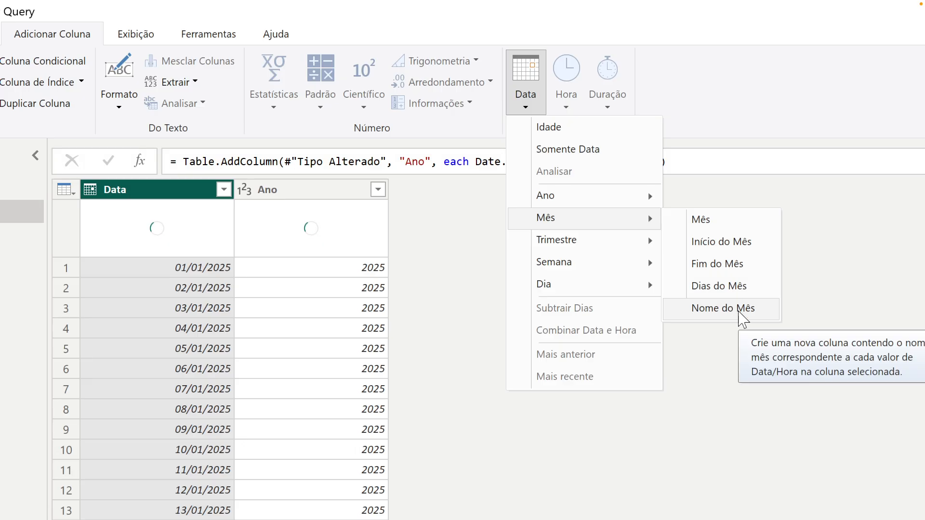
left_click(739, 310)
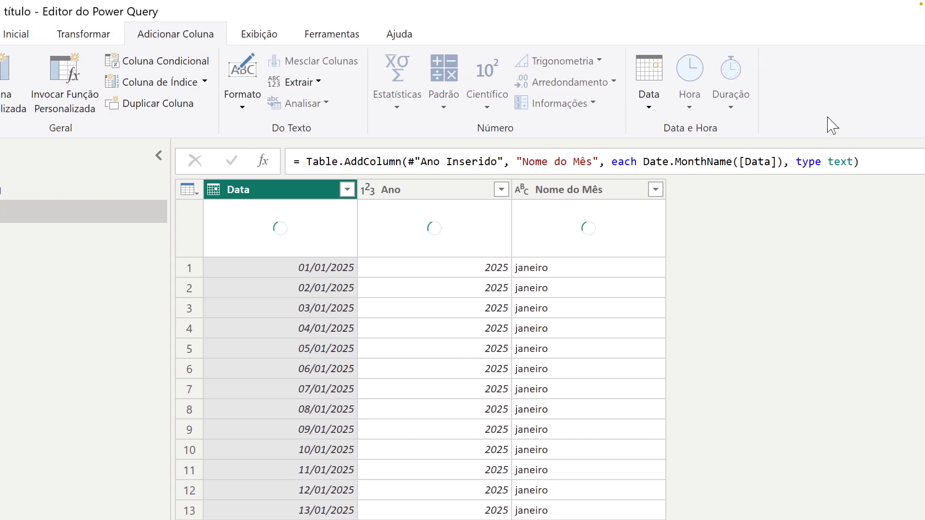
left_click(648, 107)
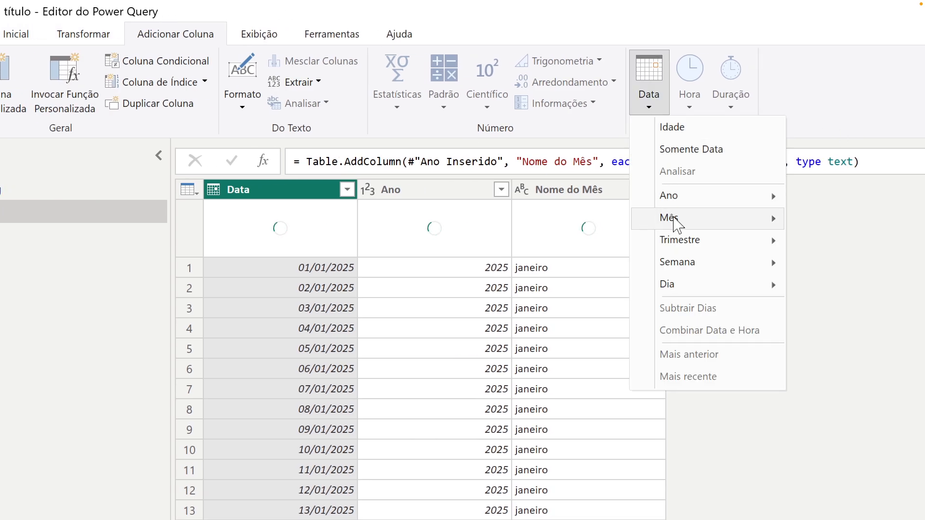
mouse_move(685, 248)
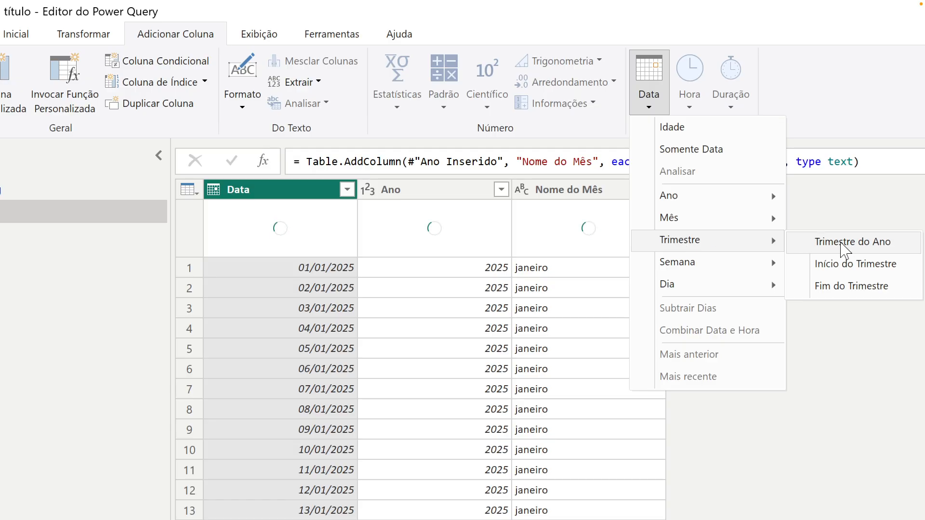
left_click(840, 242)
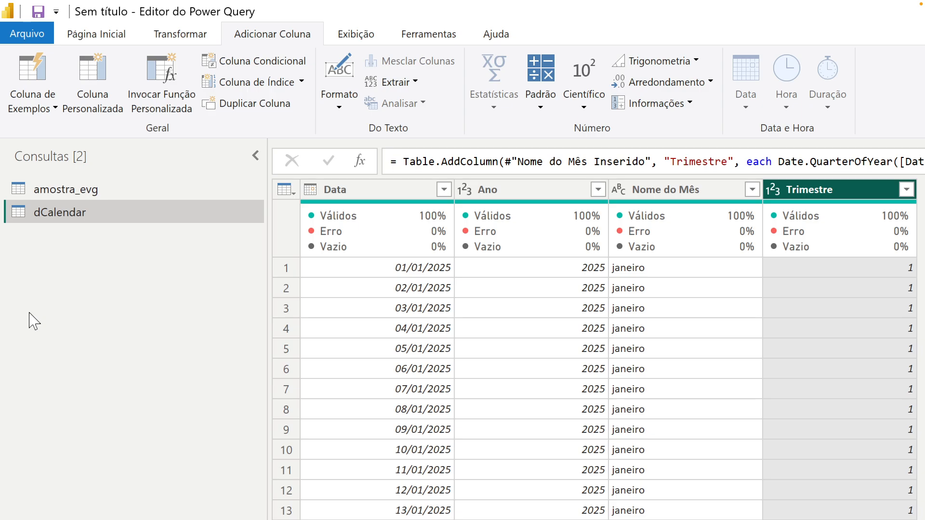
- Copy the complete M code of the dCalendar query from the Advanced Editor, leaving the code unedited
left_click(99, 39)
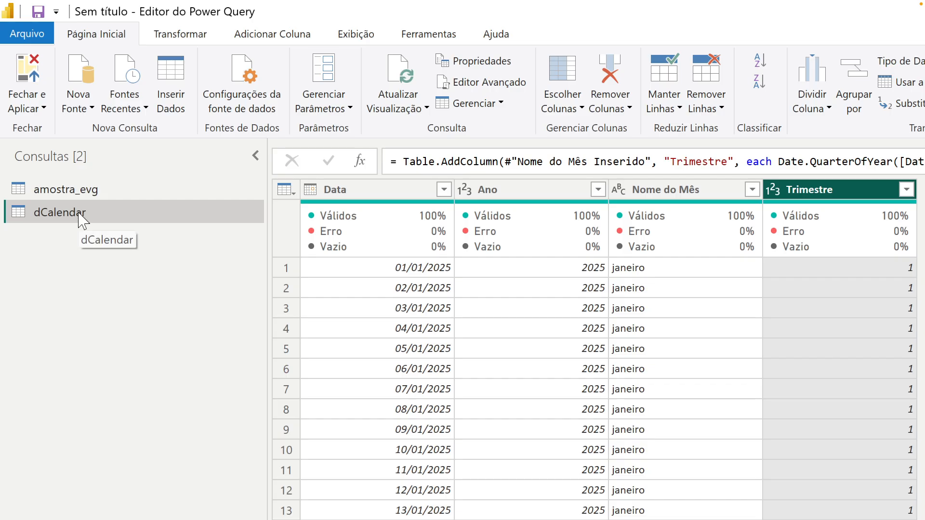
left_click(491, 89)
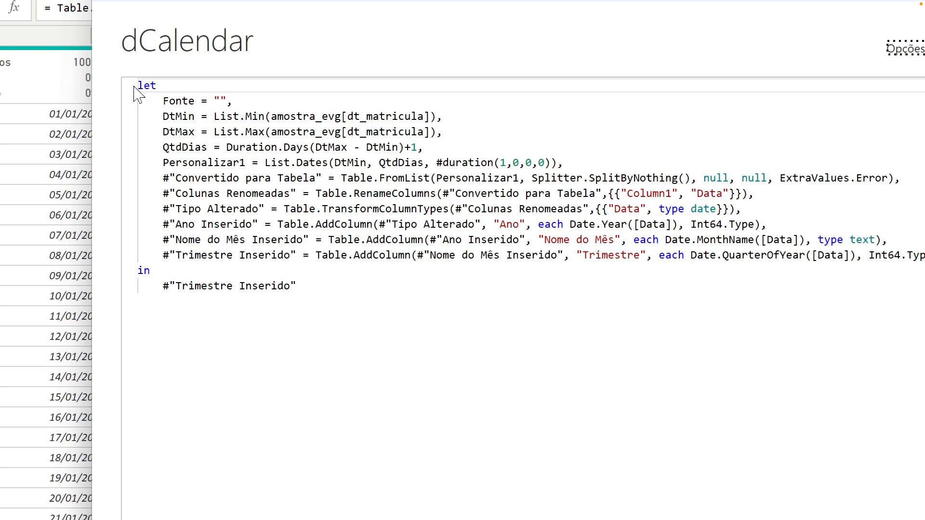
left_click_drag(138, 85, 318, 300)
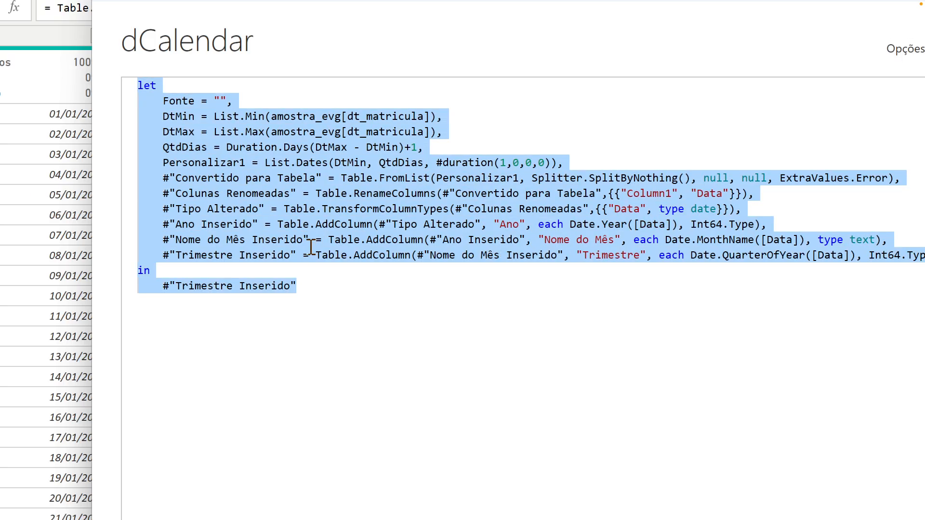
right_click(311, 188)
left_click(337, 231)
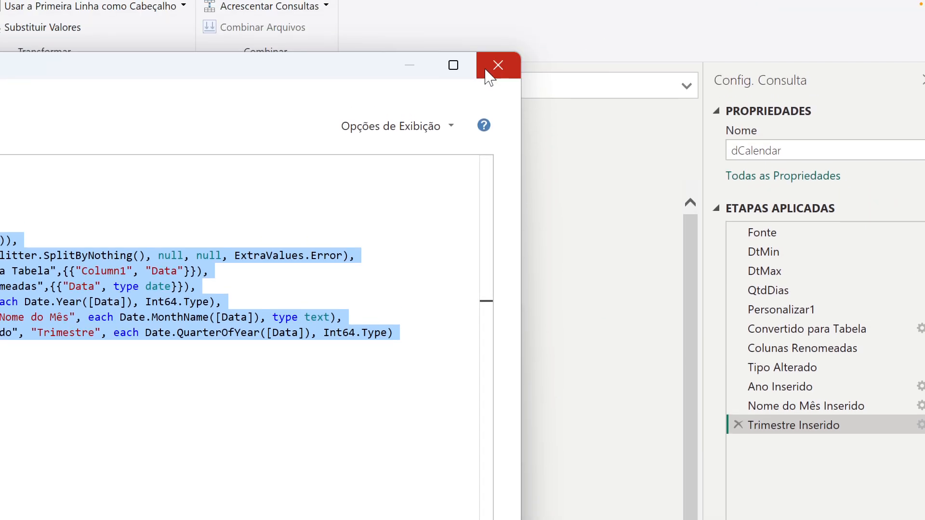
left_click(490, 66)
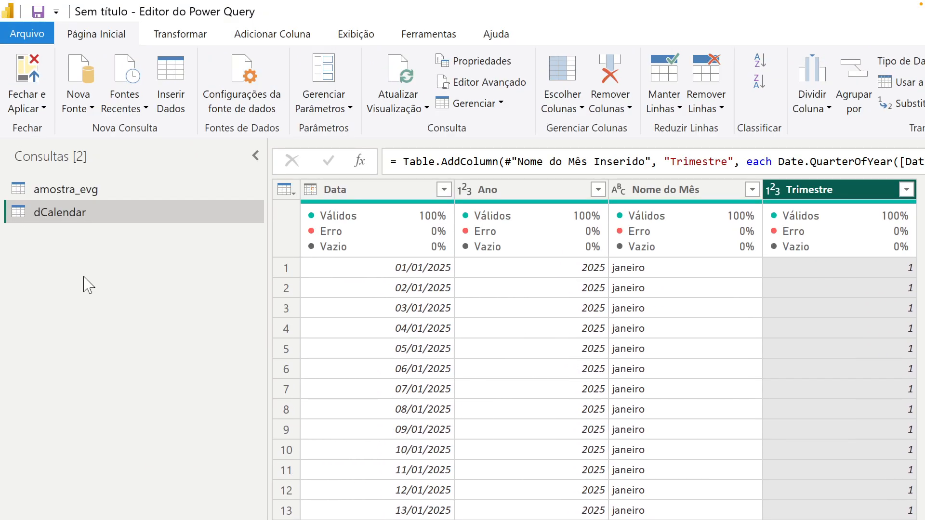
- Delete the dCalendar query from the query list
left_click(89, 195)
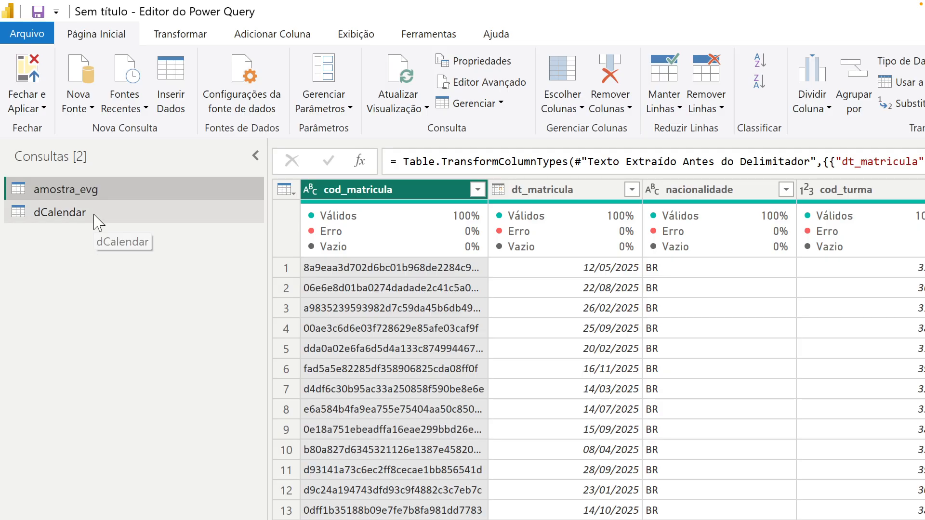
left_click(97, 222)
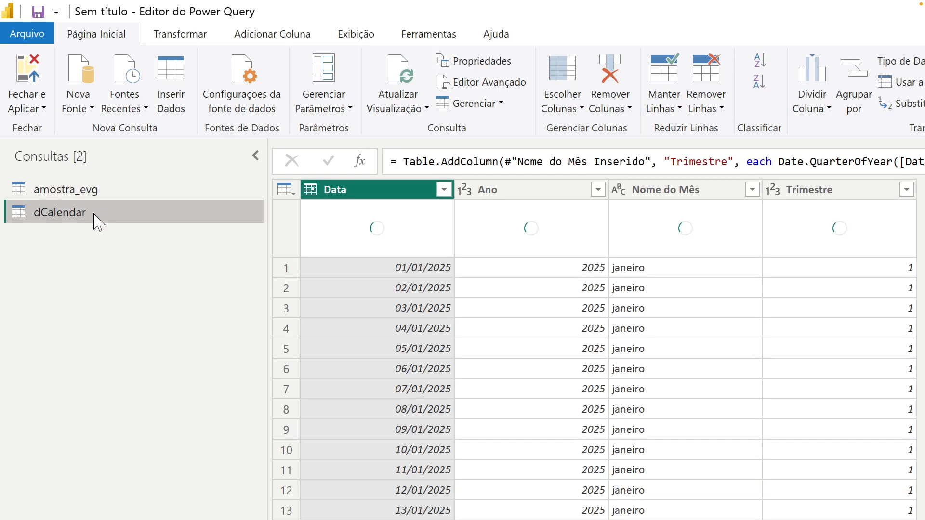
right_click(98, 222)
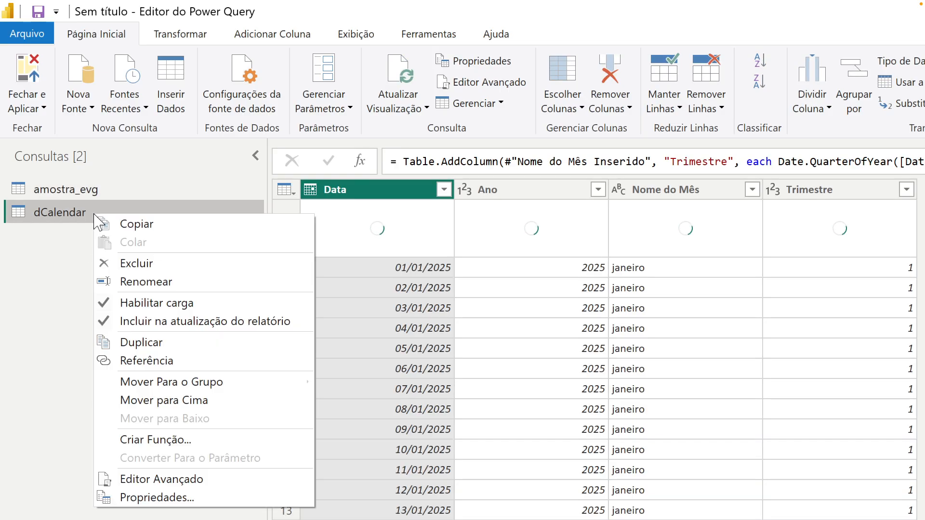
left_click(130, 266)
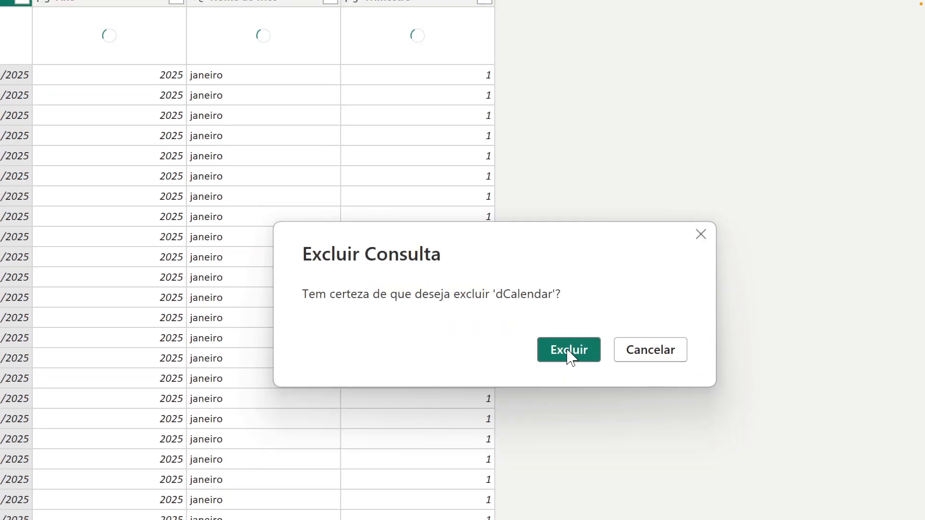
left_click(568, 351)
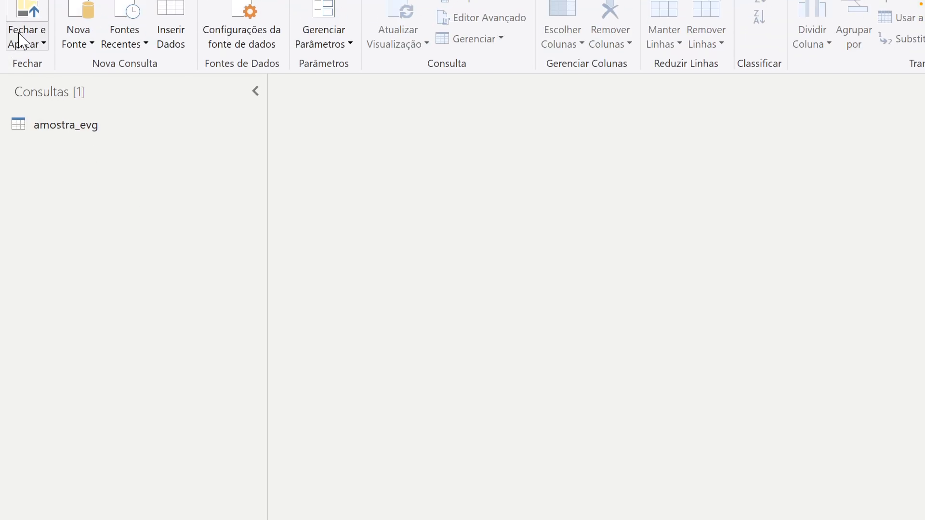
- Create a new blank query alongside amostra_evg
left_click(94, 125)
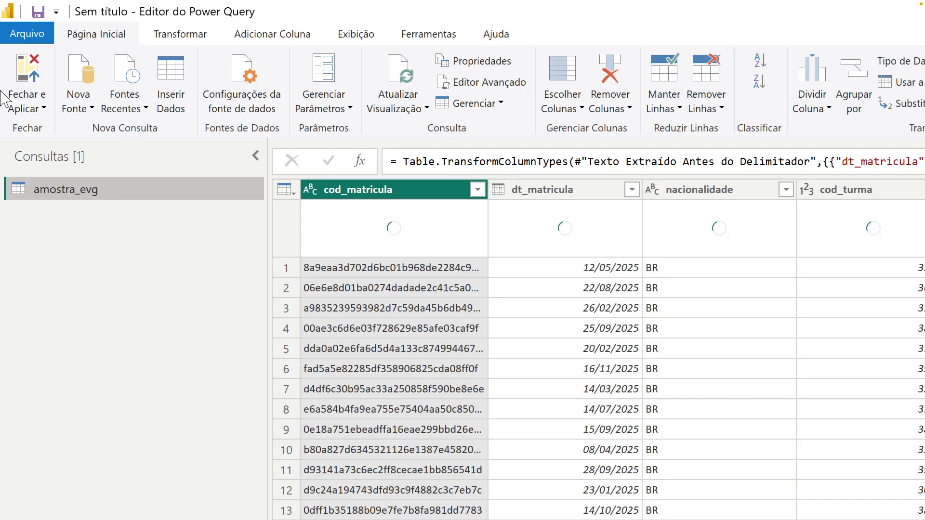
left_click(92, 108)
left_click(162, 428)
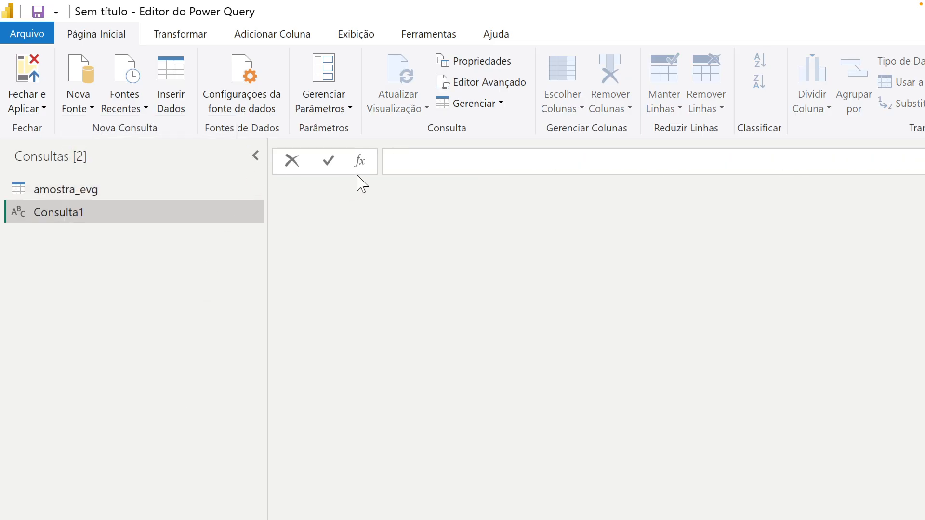
- Replace the blank query's default code with the copied calendar M code in the Advanced Editor and apply it
left_click(476, 83)
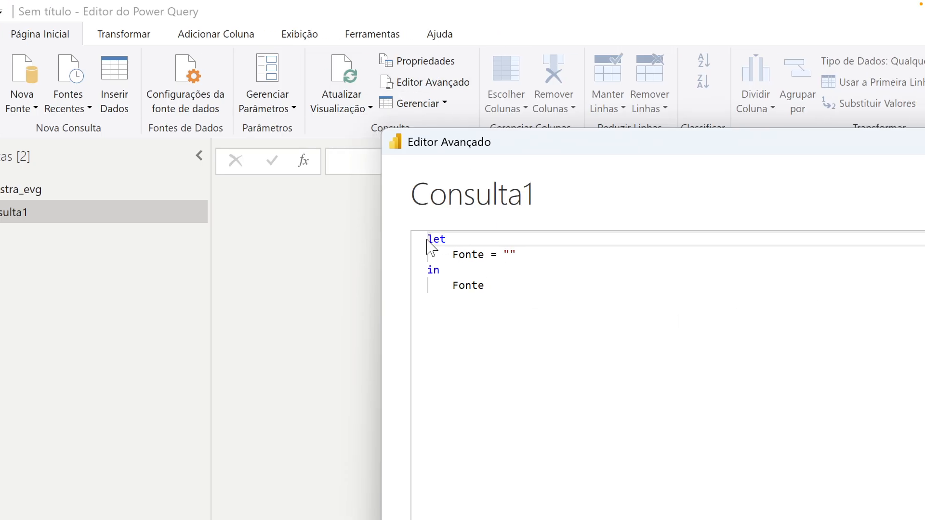
left_click_drag(430, 239, 525, 293)
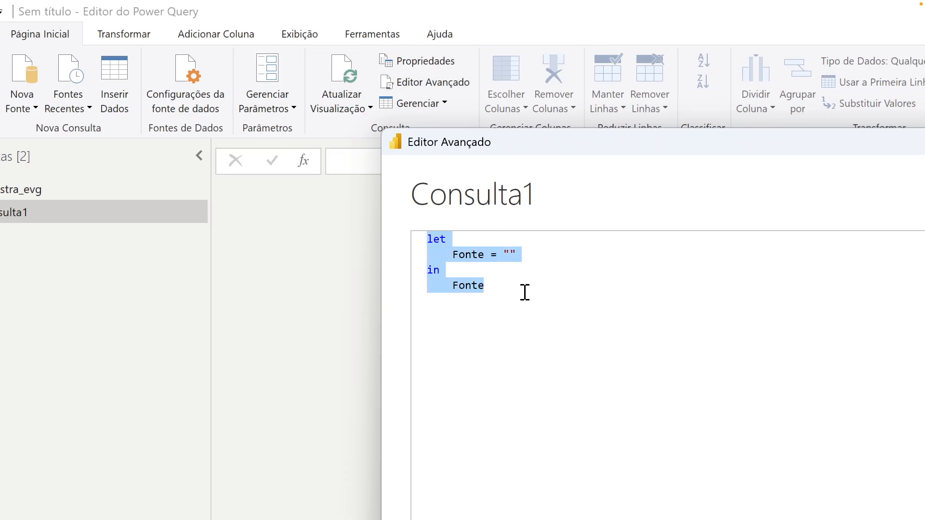
key("Delete")
right_click(505, 271)
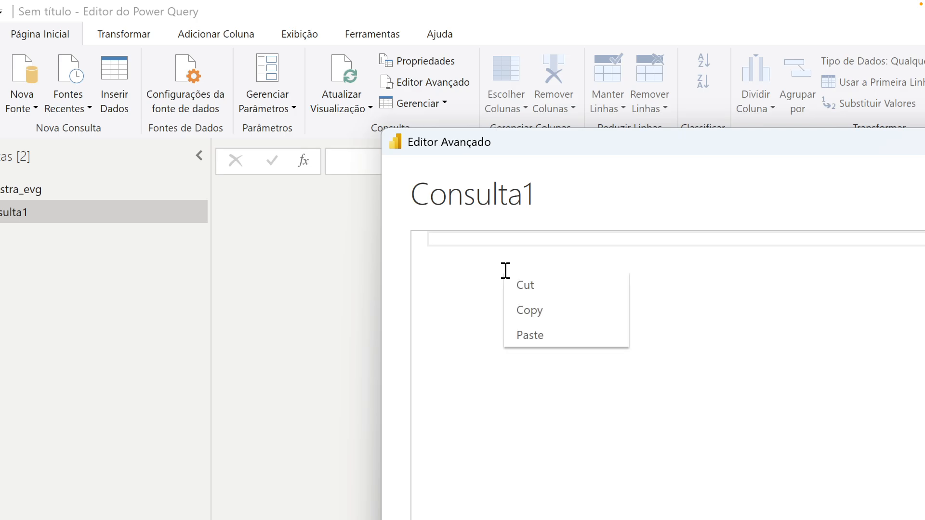
left_click(554, 335)
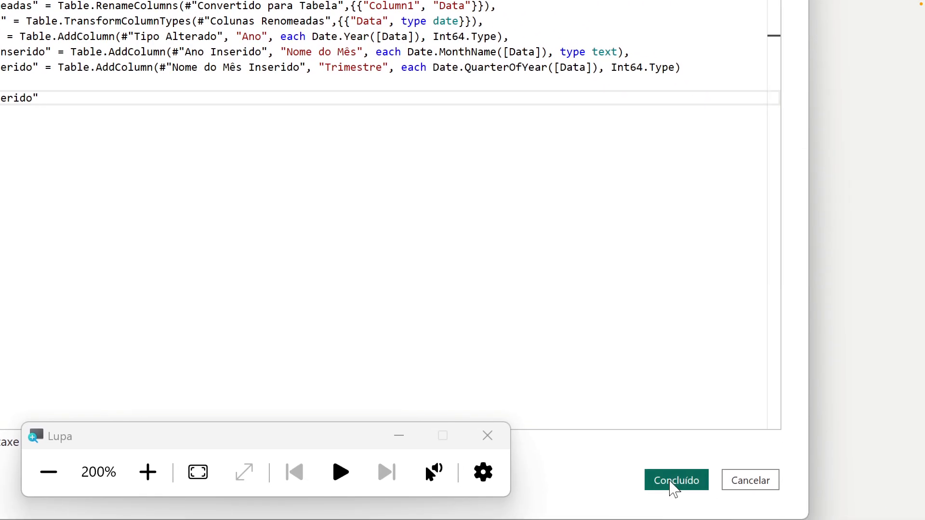
left_click(671, 488)
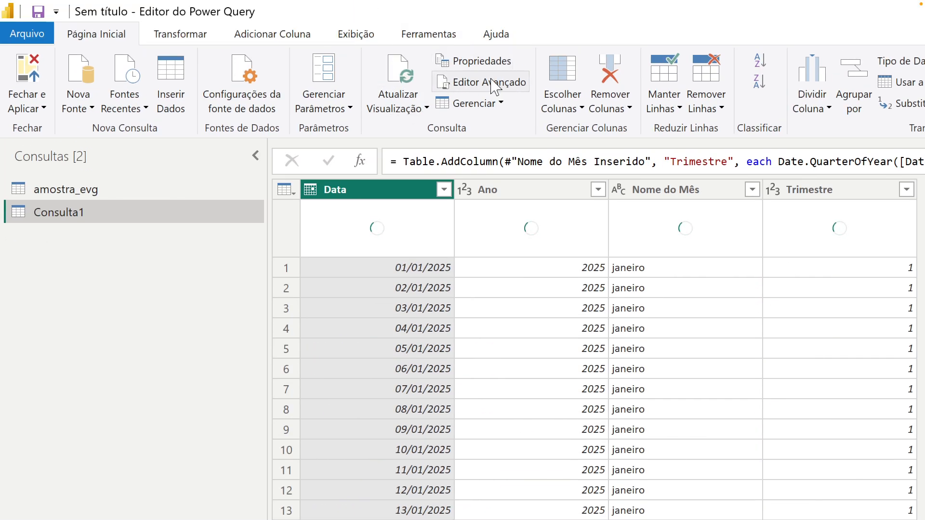
- Examine the amostra_evg table and dt_matricula column references in the DtMin and DtMax lines of Consulta1's code
left_click(495, 87)
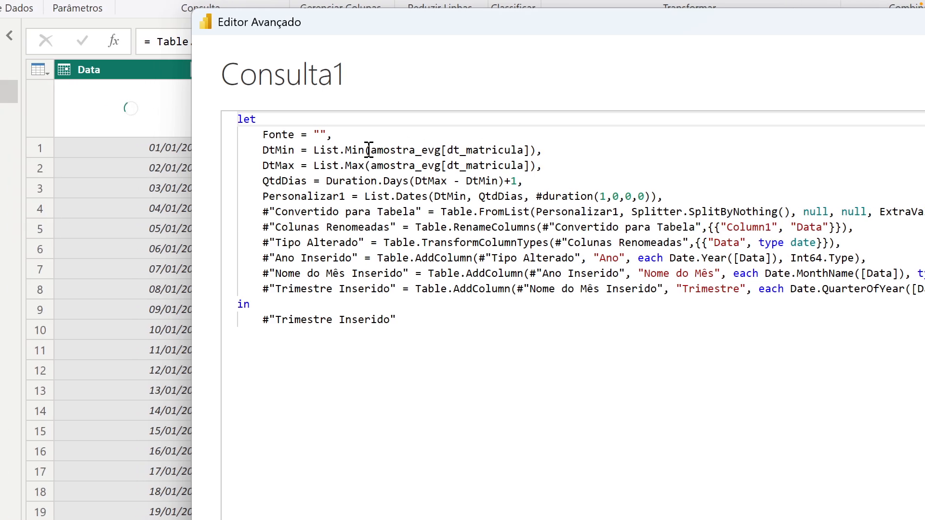
left_click_drag(372, 150, 439, 153)
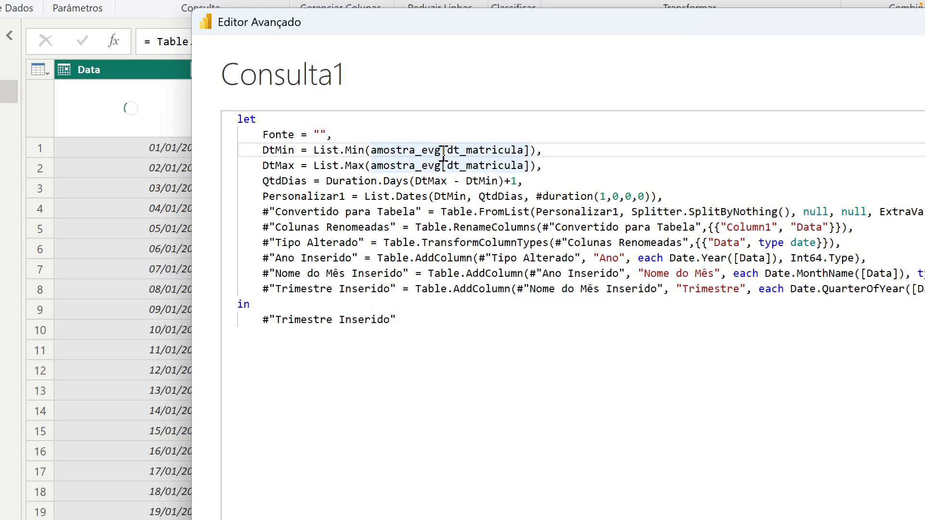
left_click_drag(447, 150, 533, 153)
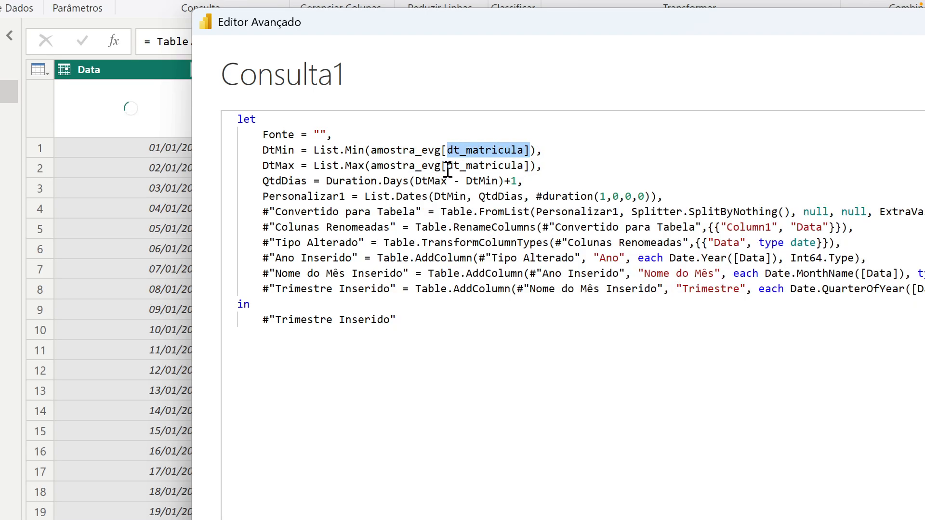
left_click_drag(448, 168, 519, 169)
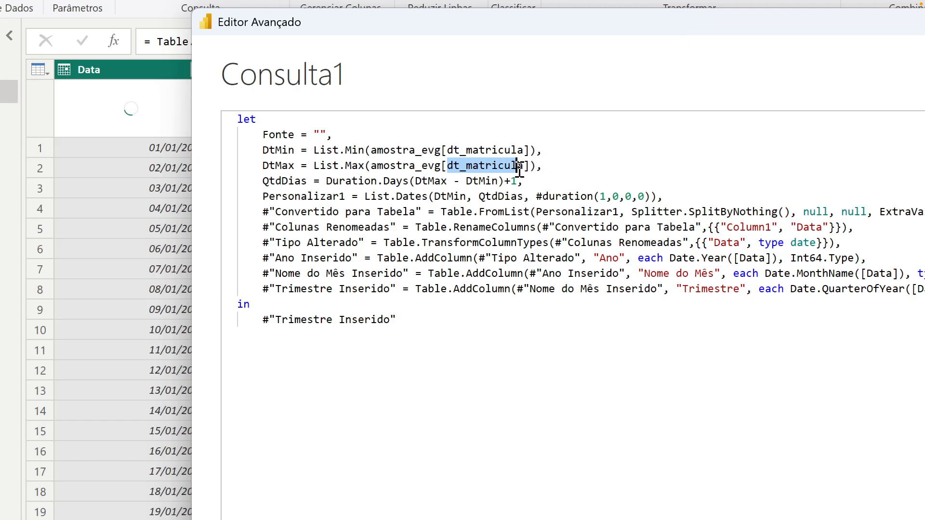
left_click(376, 164)
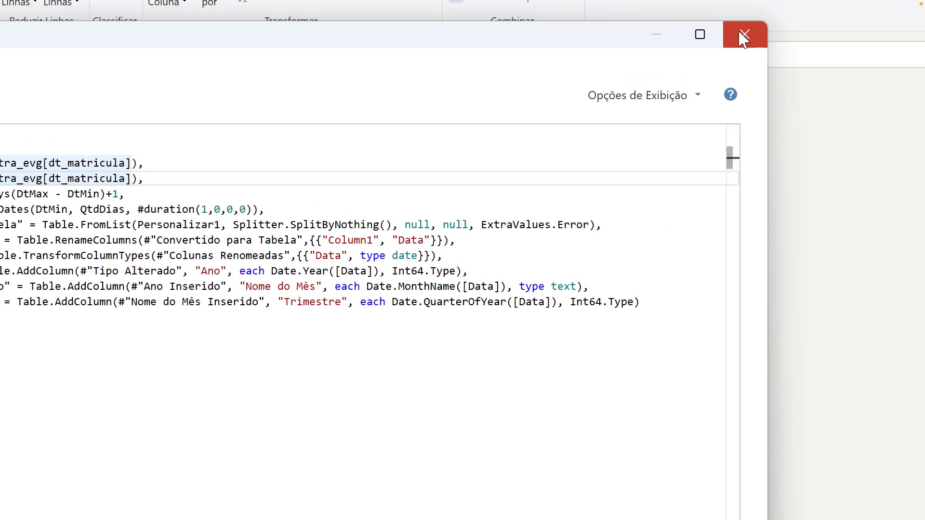
left_click(743, 36)
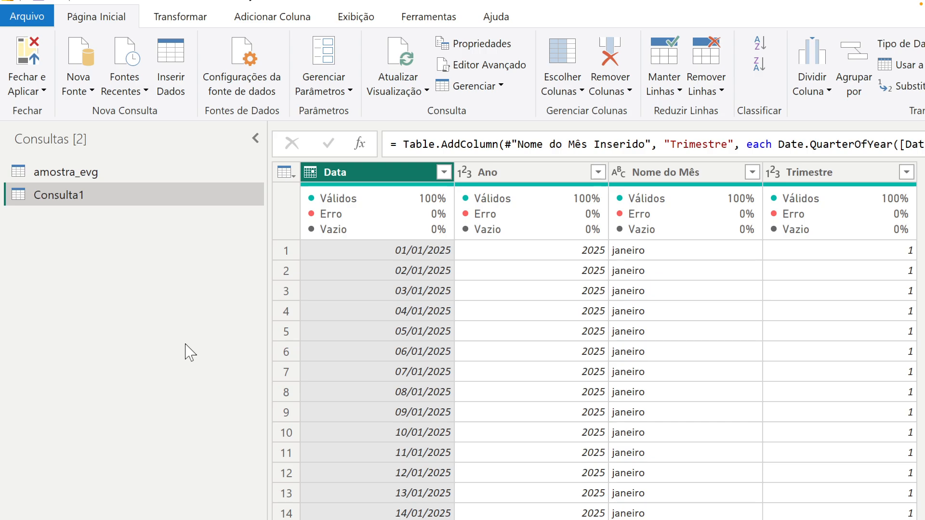
- Close the Windows Magnifier
key("super+plus")
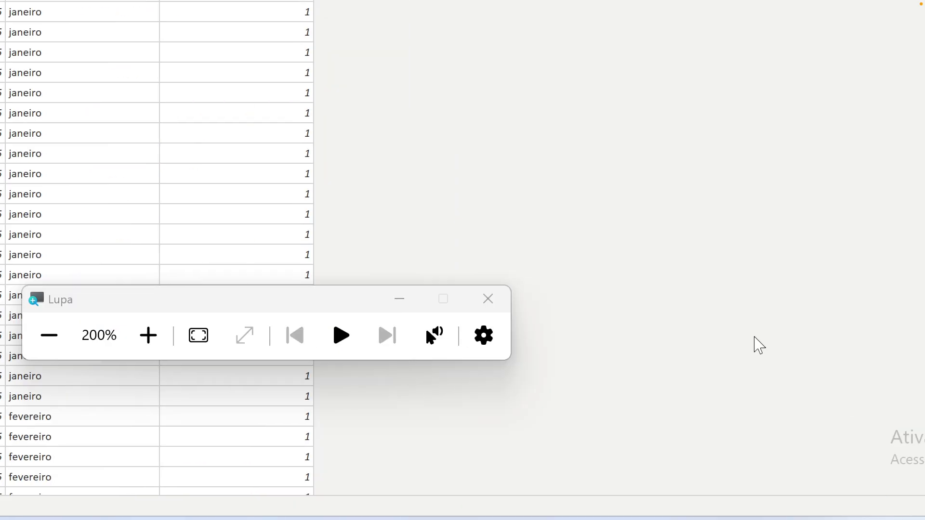
left_click(491, 302)
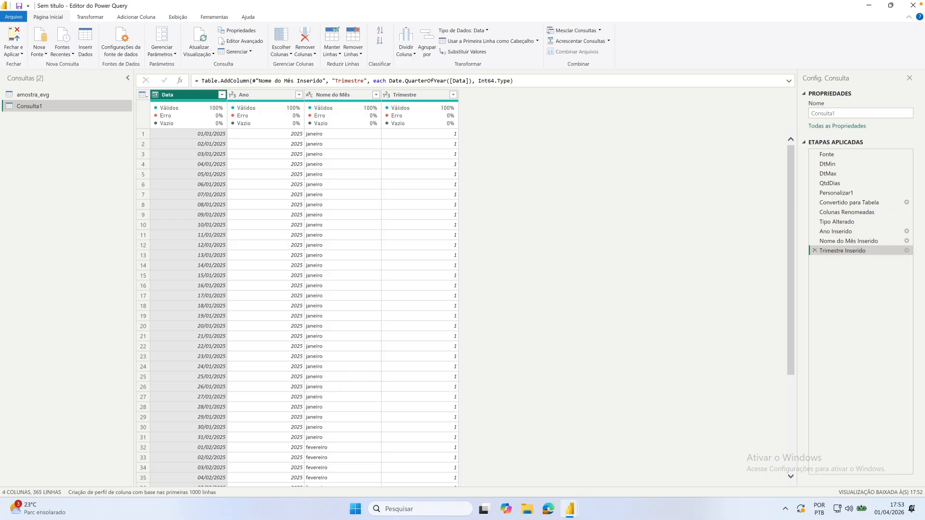